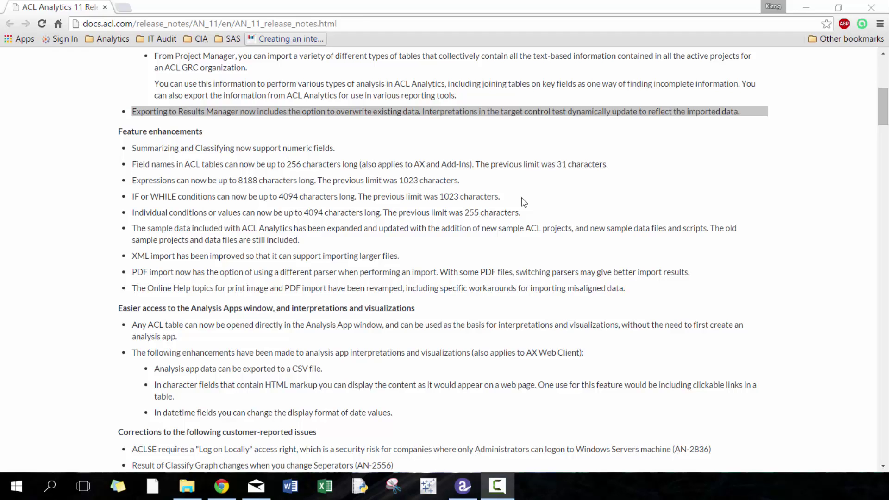
Step: Clear the Exporting highlight and scroll the release notes back up to the title
{"action": "left_click", "coordinate": [486, 154]}
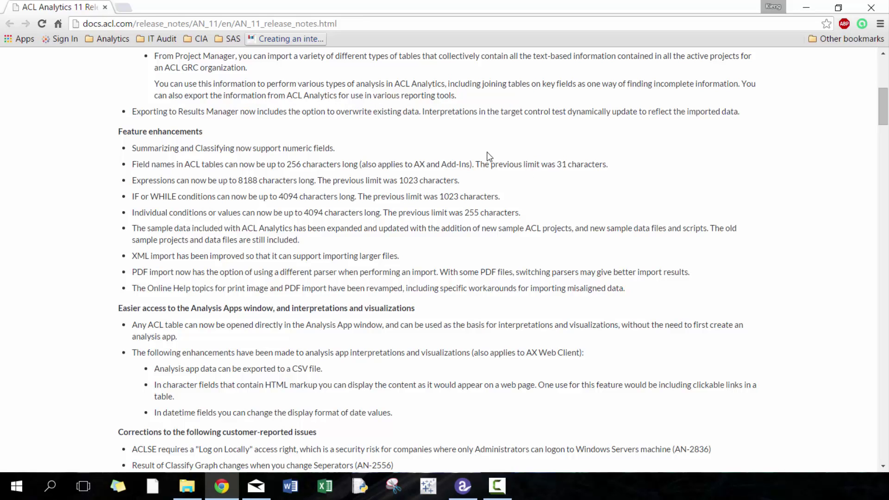
{"action": "scroll", "coordinate": [488, 156], "scroll_direction": "up", "scroll_amount": 3}
{"action": "scroll", "coordinate": [497, 157], "scroll_direction": "up", "scroll_amount": 3}
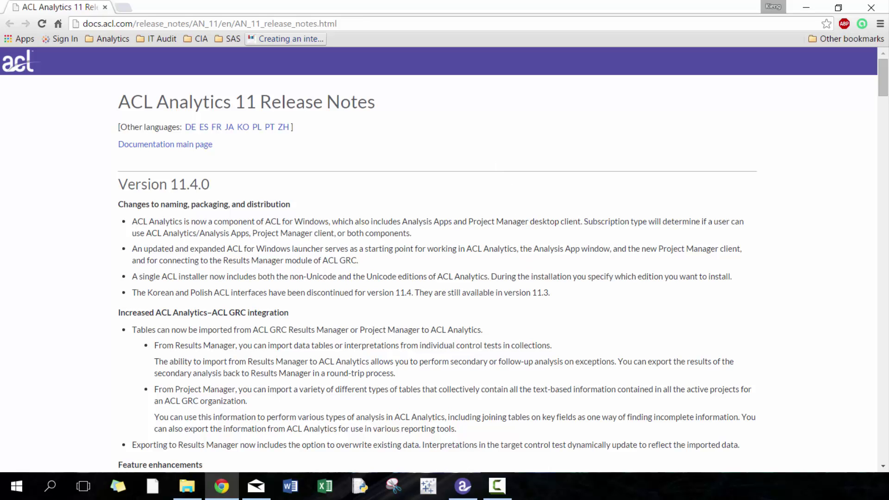
Step: Bring up the ACL for Windows start page and scroll down to the Sample Files list
{"action": "left_click", "coordinate": [462, 486]}
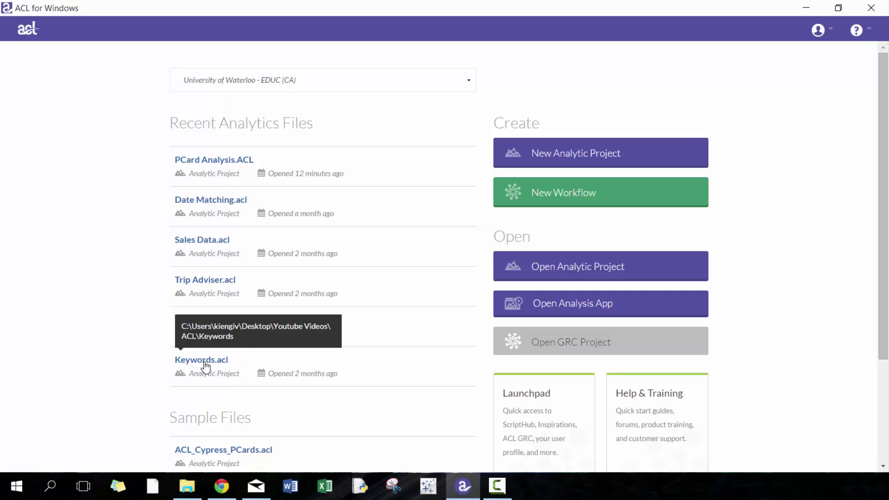
{"action": "scroll", "coordinate": [110, 356], "scroll_direction": "down", "scroll_amount": 3}
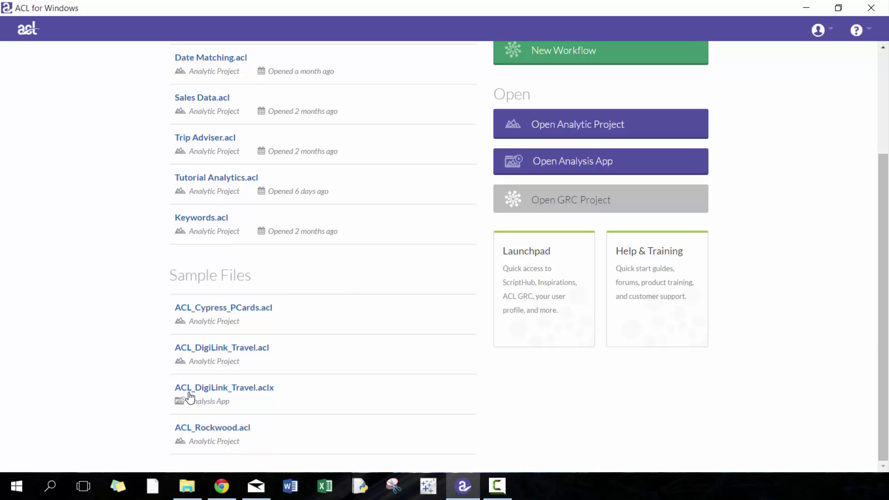
Step: Open the ACL_Cypress_PCards.acl sample project, showing PcardTransactions with 33,558 records
{"action": "left_click", "coordinate": [230, 307]}
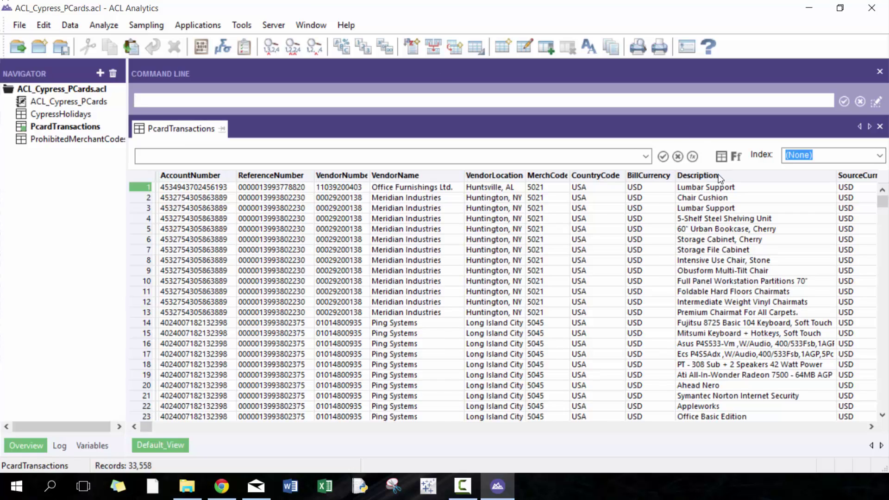
Step: Close ACL Analytics and look over the start page, now headed by ACL_Cypress_PCards.acl
{"action": "left_click", "coordinate": [871, 8]}
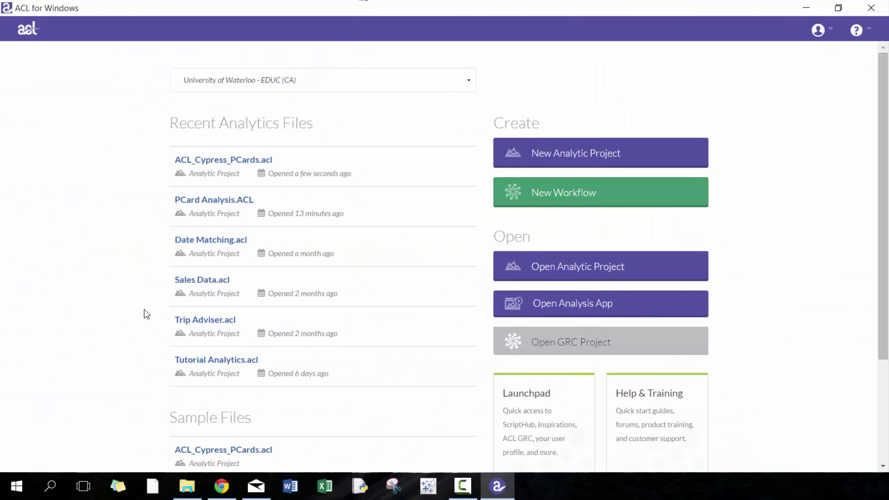
{"action": "scroll", "coordinate": [146, 310], "scroll_direction": "down", "scroll_amount": 2}
{"action": "scroll", "coordinate": [657, 370], "scroll_direction": "down", "scroll_amount": 1}
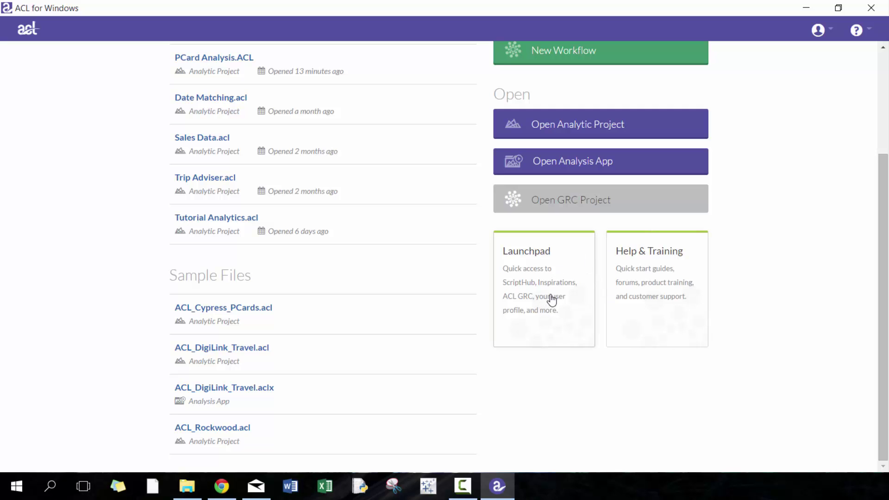
{"action": "scroll", "coordinate": [550, 303], "scroll_direction": "up", "scroll_amount": 3}
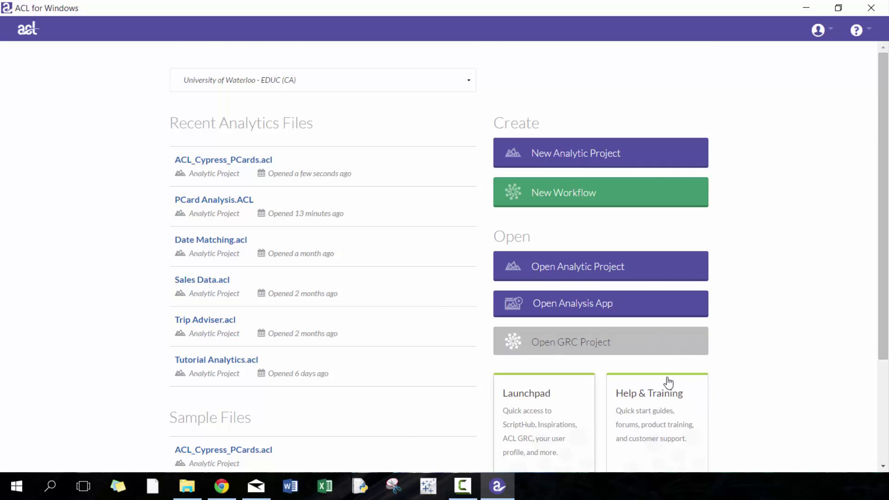
{"action": "scroll", "coordinate": [704, 359], "scroll_direction": "down", "scroll_amount": 3}
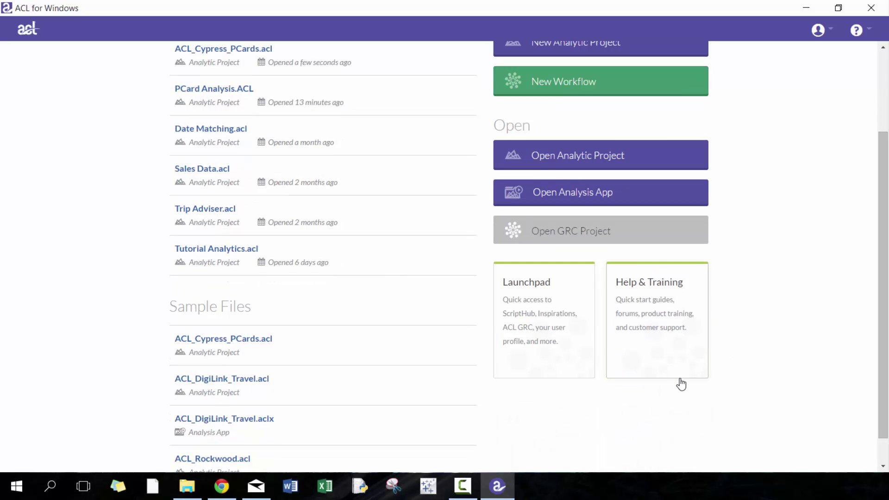
{"action": "scroll", "coordinate": [686, 369], "scroll_direction": "up", "scroll_amount": 3}
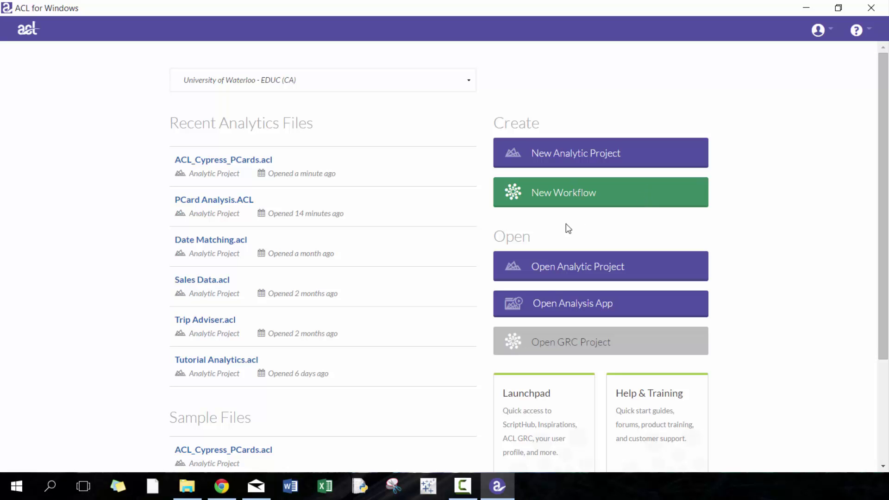
Step: Dismiss the organization list unchanged and minimize ACL for Windows to reveal the release notes
{"action": "scroll", "coordinate": [735, 312], "scroll_direction": "down", "scroll_amount": 1}
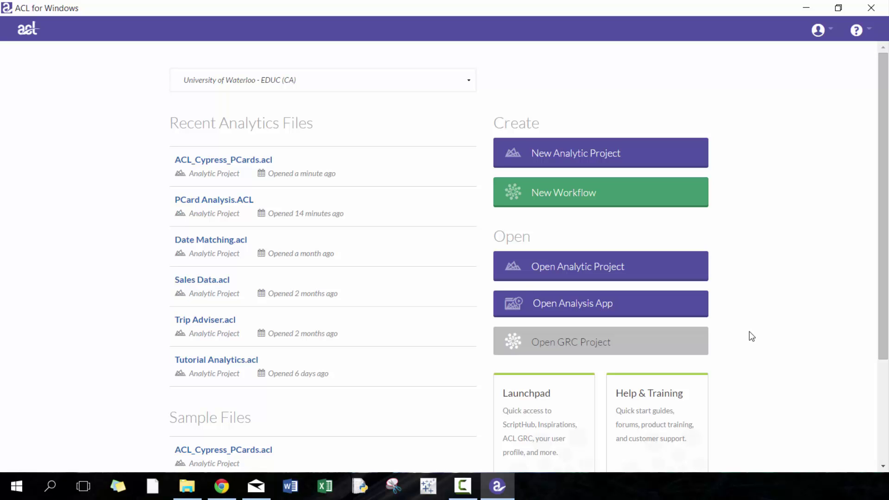
{"action": "left_click", "coordinate": [390, 85]}
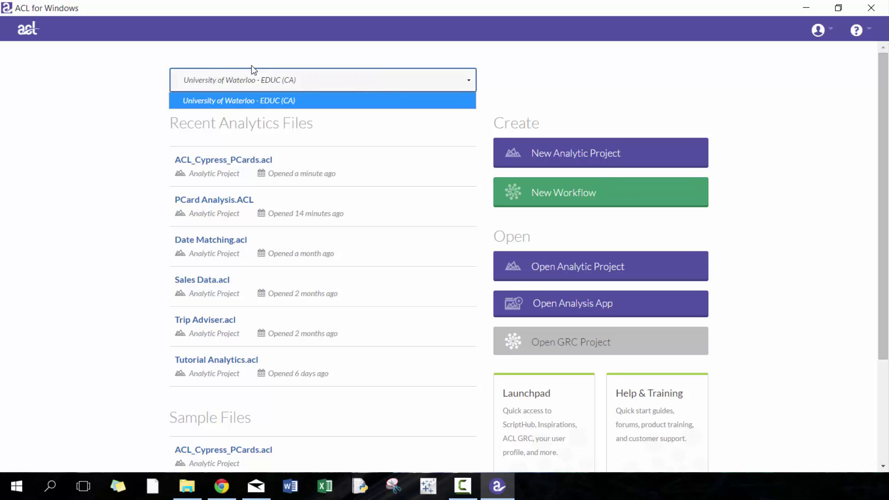
{"action": "left_click", "coordinate": [285, 80]}
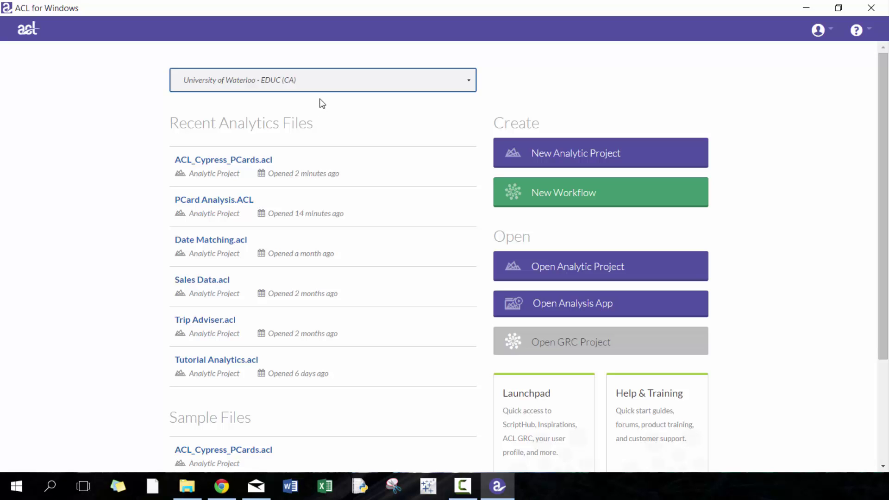
{"action": "left_click", "coordinate": [807, 6]}
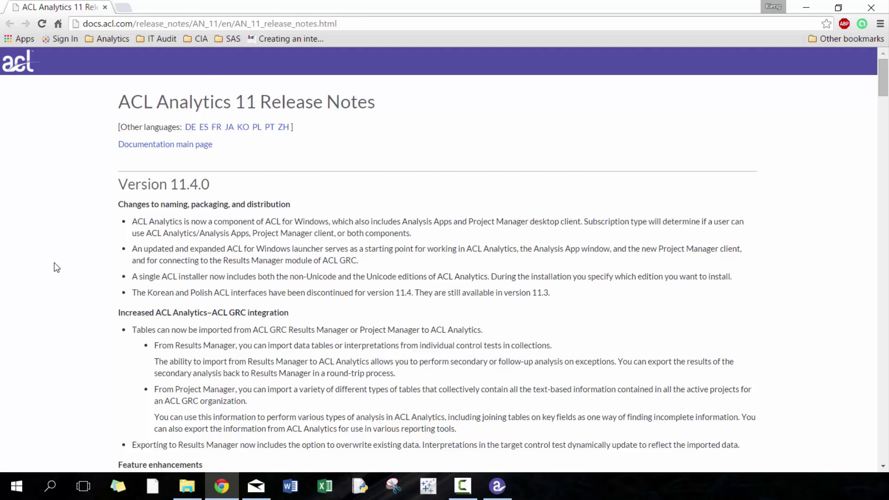
{"action": "scroll", "coordinate": [58, 269], "scroll_direction": "down", "scroll_amount": 1}
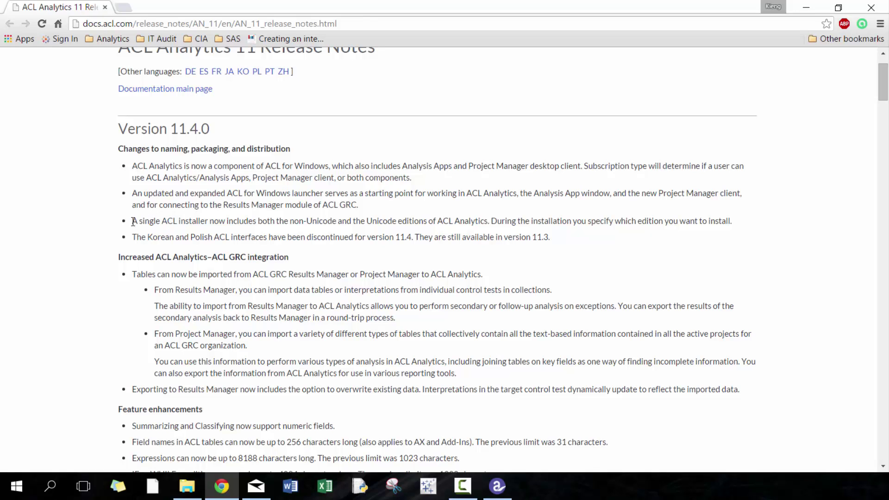
{"action": "left_click_drag", "start_coordinate": [134, 221], "coordinate": [800, 220]}
{"action": "left_click", "coordinate": [758, 258]}
{"action": "scroll", "coordinate": [491, 319], "scroll_direction": "down", "scroll_amount": 3}
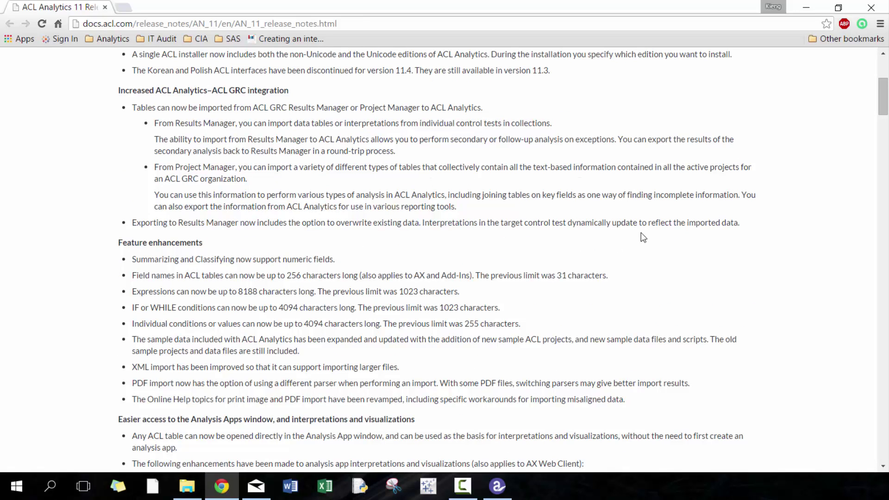
{"action": "scroll", "coordinate": [683, 245], "scroll_direction": "down", "scroll_amount": 2}
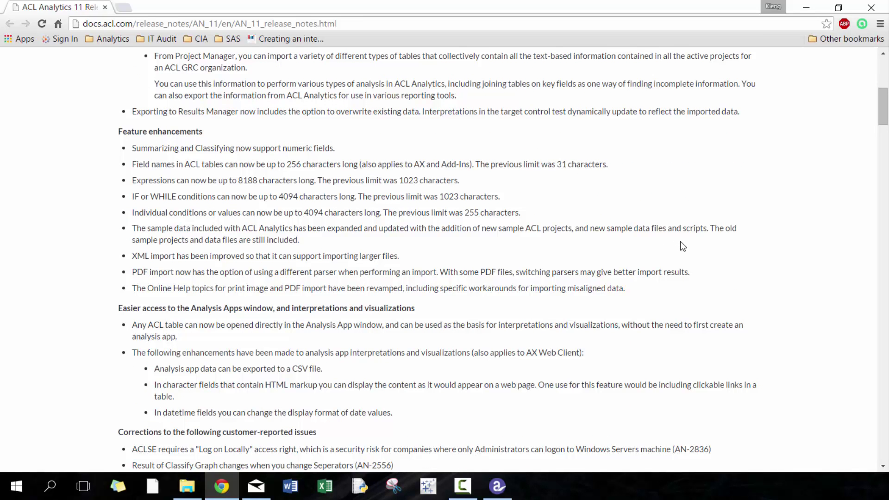
{"action": "scroll", "coordinate": [680, 249], "scroll_direction": "down", "scroll_amount": 1}
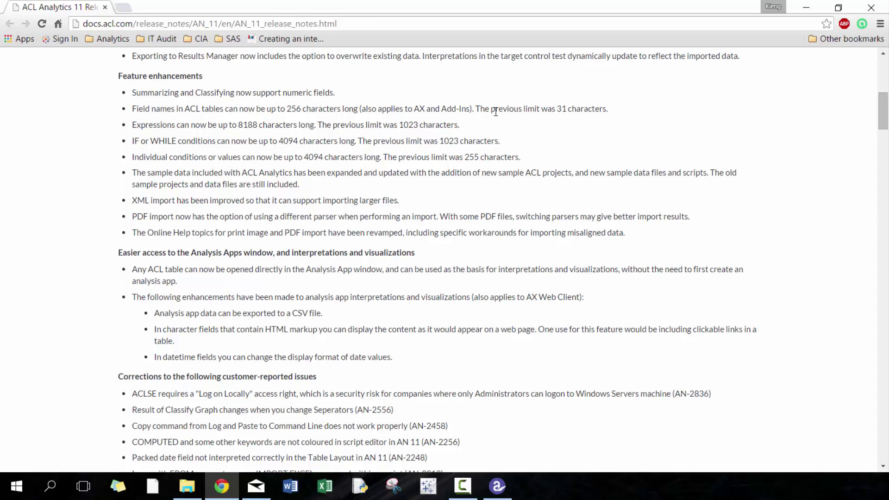
Step: Read down to Feature enhancements, marking the 31-character limit and numeric-summarize notes
{"action": "left_click_drag", "start_coordinate": [498, 110], "coordinate": [623, 110]}
{"action": "left_click", "coordinate": [622, 110]}
{"action": "scroll", "coordinate": [349, 366], "scroll_direction": "down", "scroll_amount": 3}
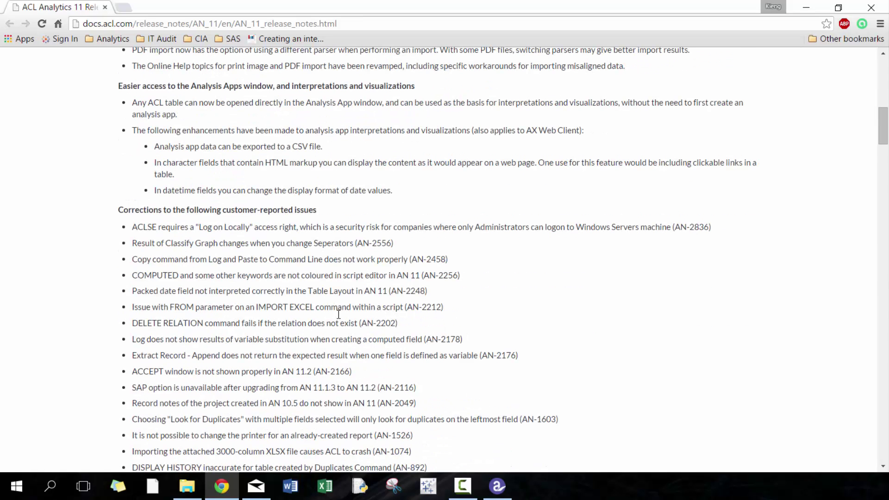
{"action": "scroll", "coordinate": [313, 416], "scroll_direction": "down", "scroll_amount": 1}
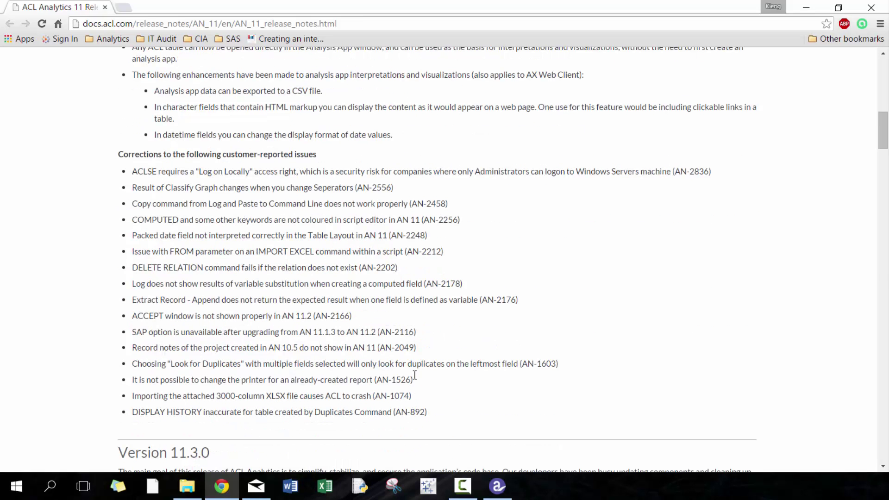
{"action": "scroll", "coordinate": [391, 381], "scroll_direction": "up", "scroll_amount": 6}
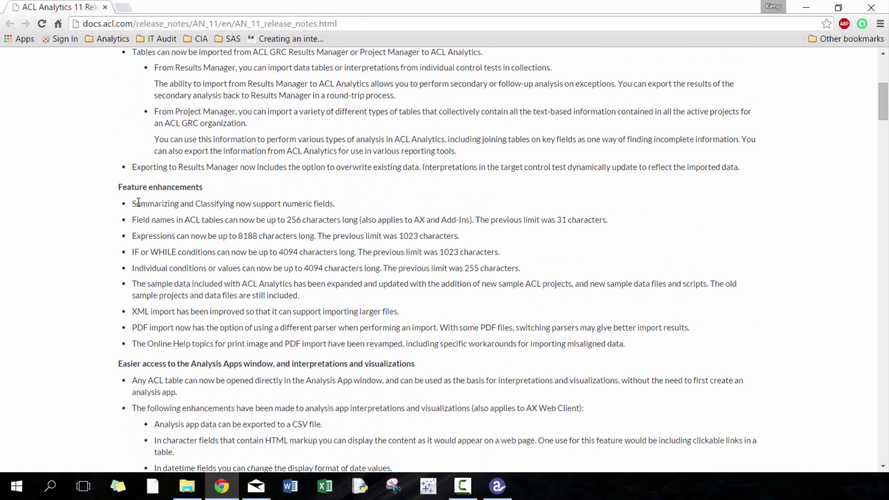
{"action": "left_click_drag", "start_coordinate": [132, 204], "coordinate": [330, 203]}
{"action": "left_click", "coordinate": [330, 204]}
Step: Reopen the ACL_Cypress_PCards project from the start screen and select the MerchCode column
{"action": "key", "text": "alt+Tab"}
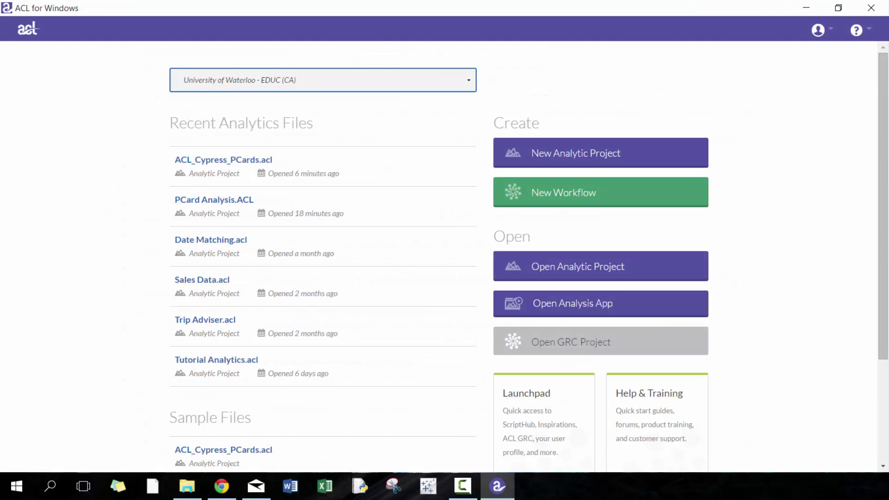
{"action": "left_click", "coordinate": [230, 167]}
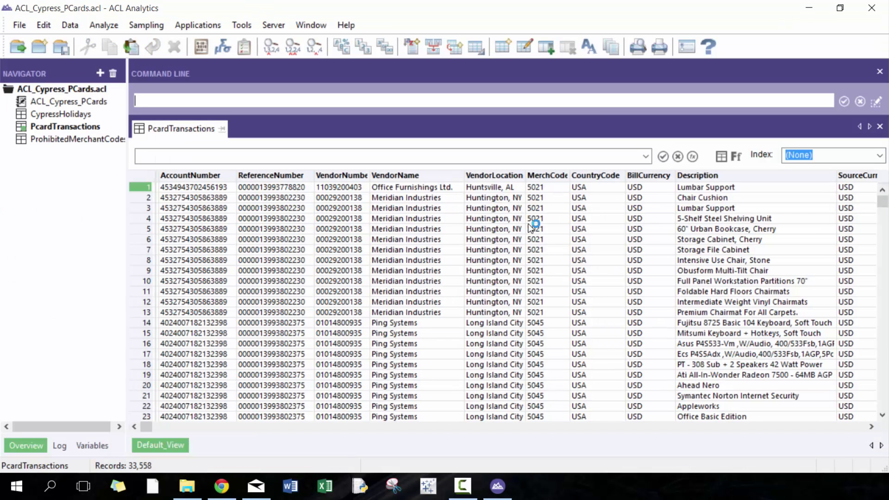
{"action": "left_click", "coordinate": [551, 177]}
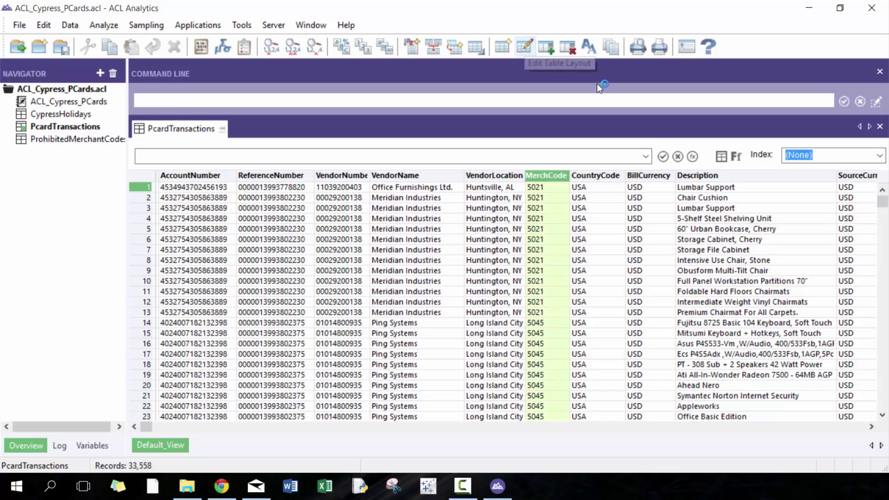
Step: Change the MerchCode field type from ASCII to NUMERIC and close the table layout
{"action": "scroll", "coordinate": [182, 184], "scroll_direction": "down", "scroll_amount": 3}
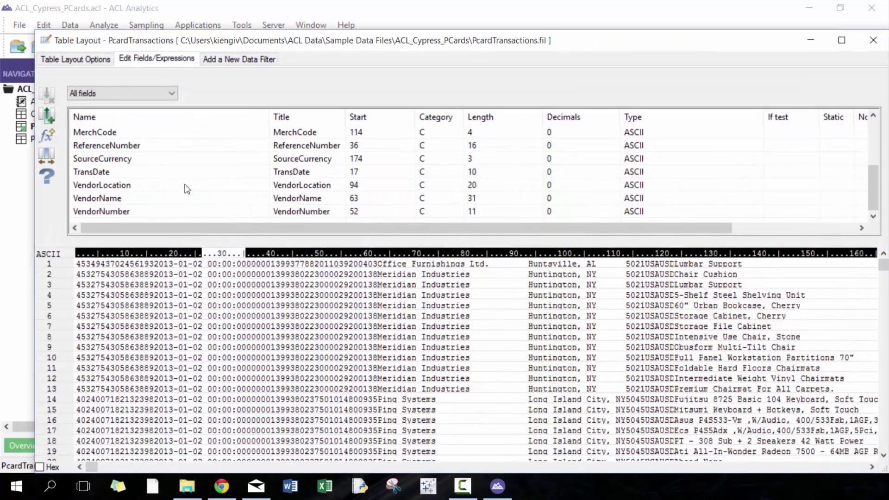
{"action": "left_click", "coordinate": [167, 132]}
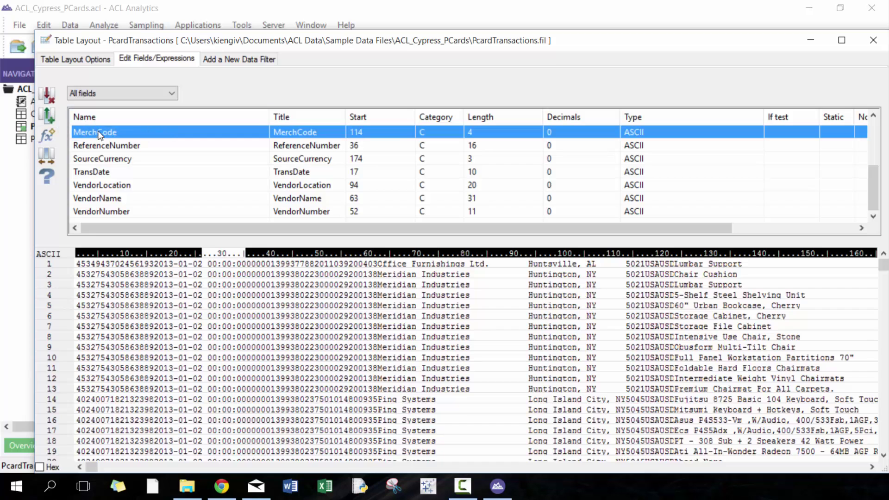
{"action": "key", "text": "Return"}
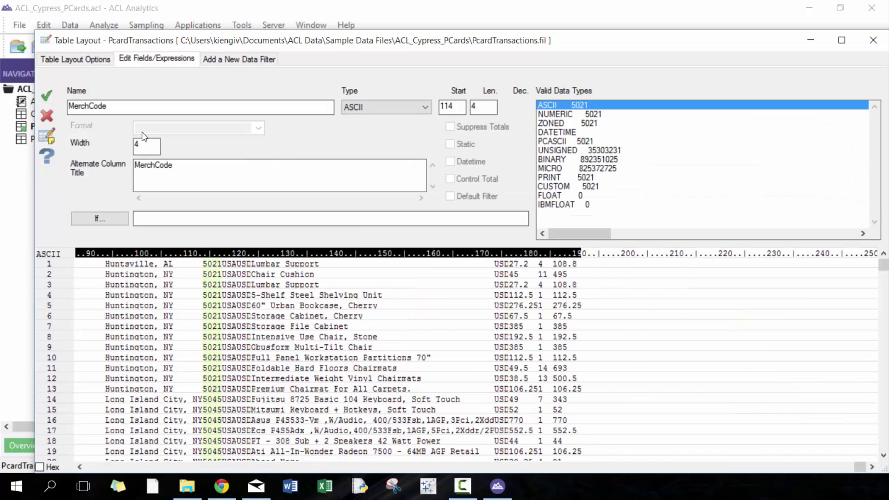
{"action": "left_click", "coordinate": [407, 105]}
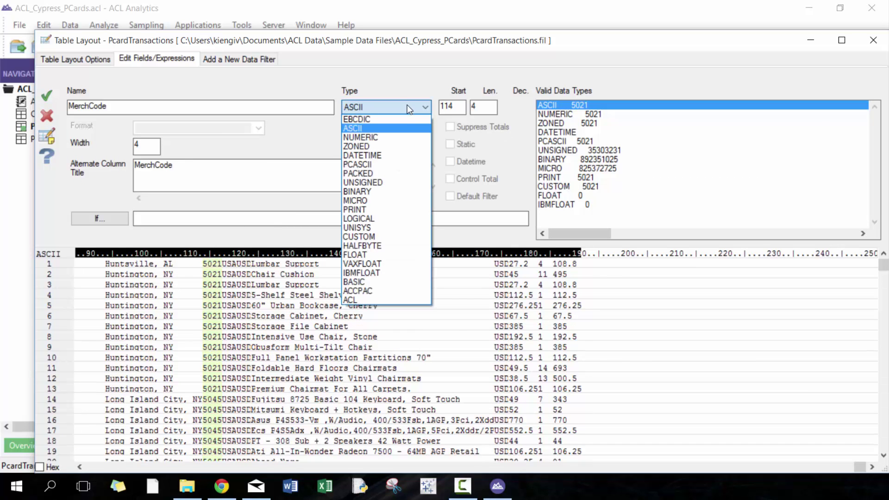
{"action": "left_click", "coordinate": [389, 136]}
{"action": "left_click", "coordinate": [46, 96]}
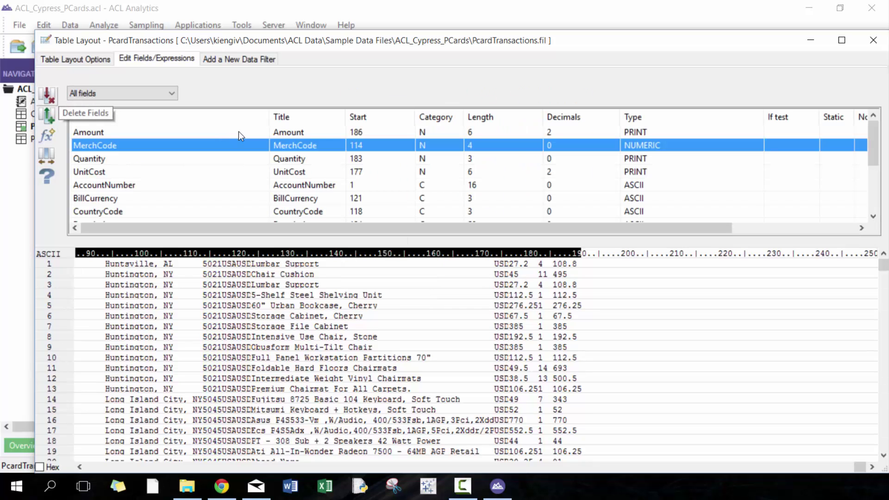
{"action": "left_click", "coordinate": [873, 40]}
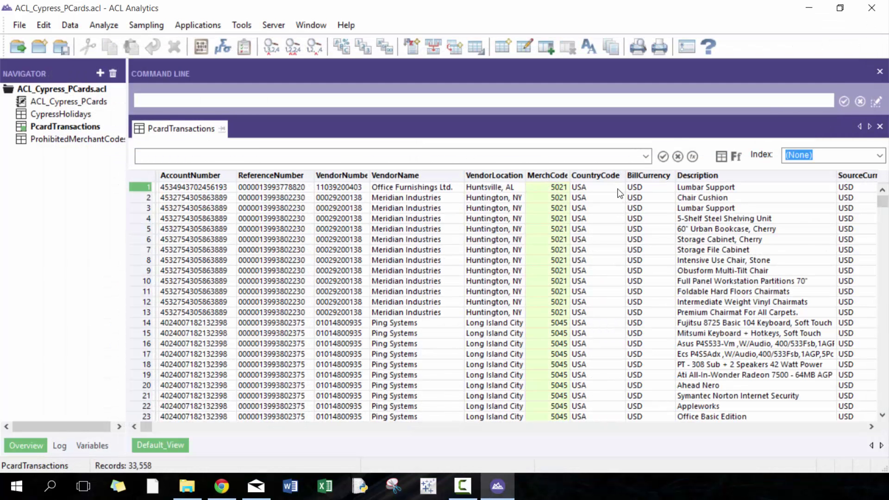
Step: Classify MerchCode, then rerun it as SUMMARIZE PRESORT, giving 8 merchant-code groups
{"action": "left_click", "coordinate": [548, 175]}
{"action": "left_click", "coordinate": [341, 47]}
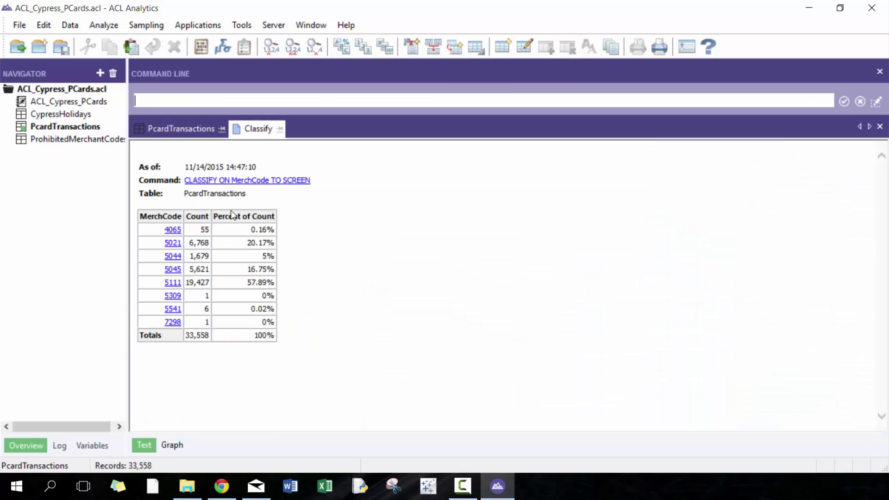
{"action": "left_click", "coordinate": [210, 179]}
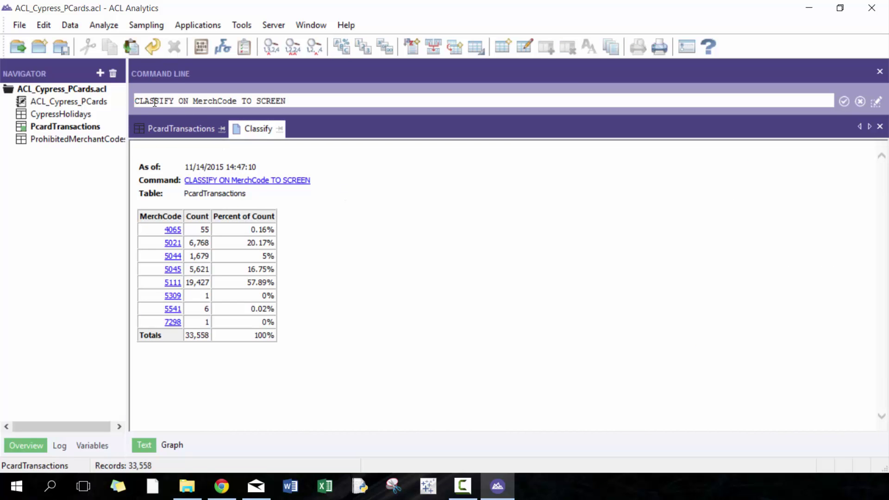
{"action": "left_click_drag", "start_coordinate": [175, 95], "coordinate": [104, 105]}
{"action": "type", "text": "SUMMARIZ"}
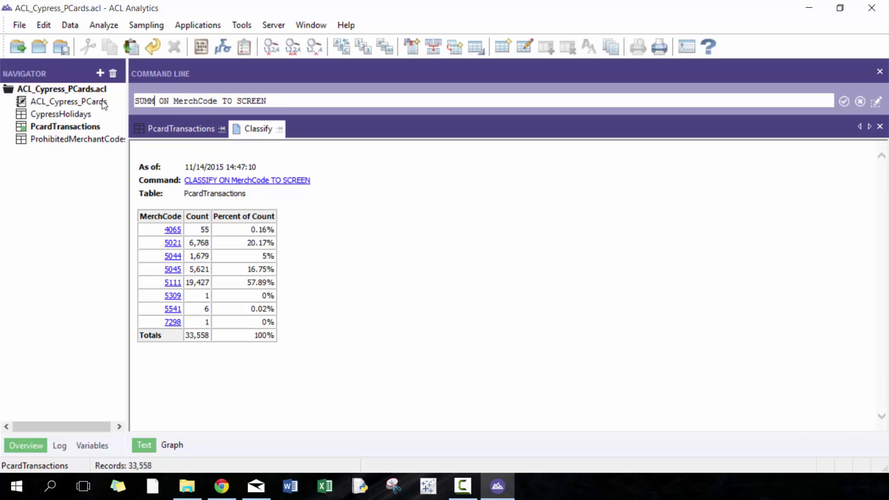
{"action": "type", "text": "E"}
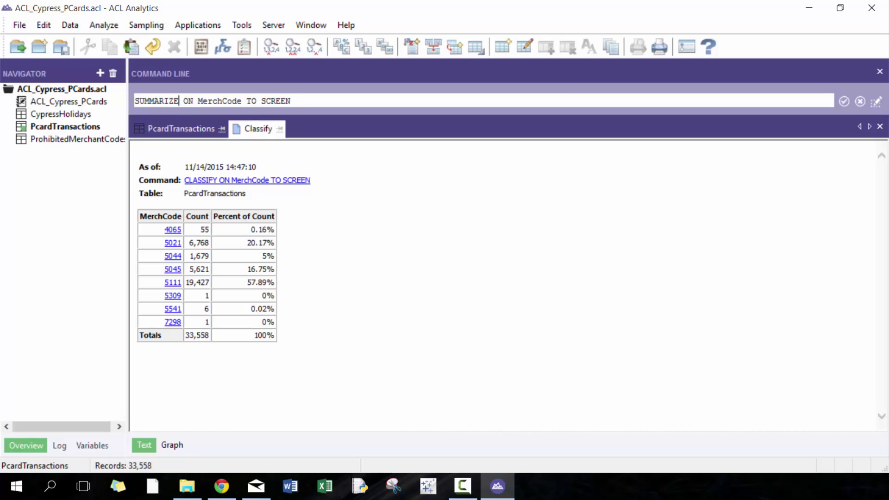
{"action": "type", "text": " PRESORT"}
{"action": "key", "text": "Return"}
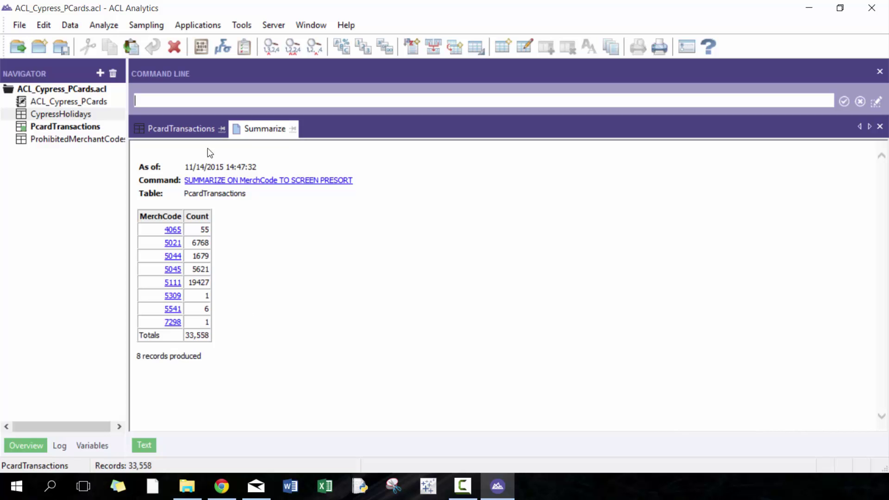
{"action": "left_click", "coordinate": [192, 129]}
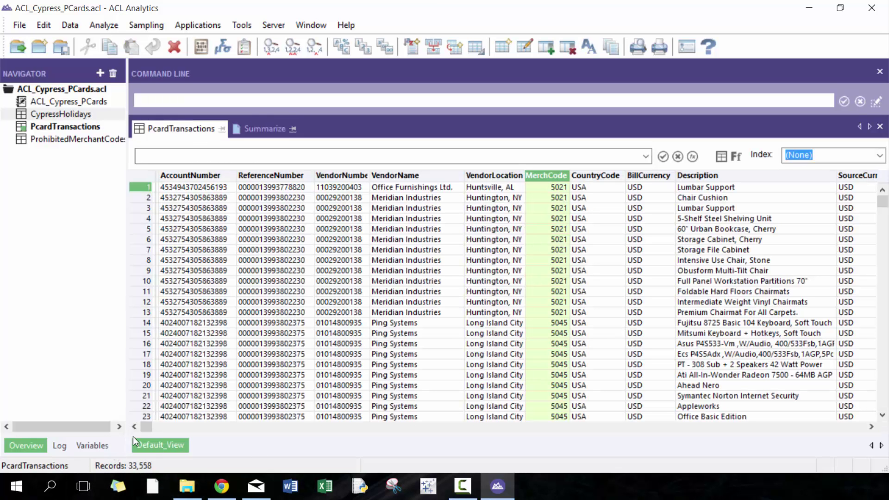
Step: Classify UnitCost and scroll through the counts and percentages per unit-cost value
{"action": "left_click_drag", "start_coordinate": [146, 426], "coordinate": [290, 435]}
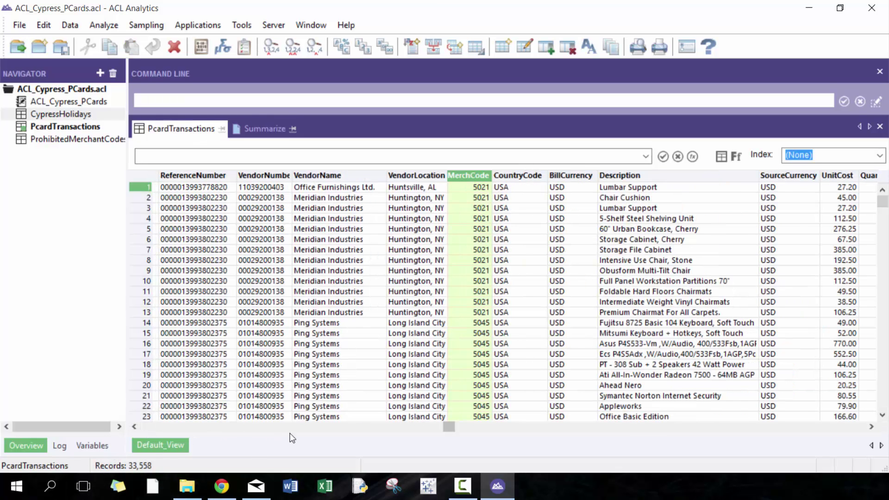
{"action": "left_click", "coordinate": [846, 176]}
{"action": "left_click", "coordinate": [345, 46]}
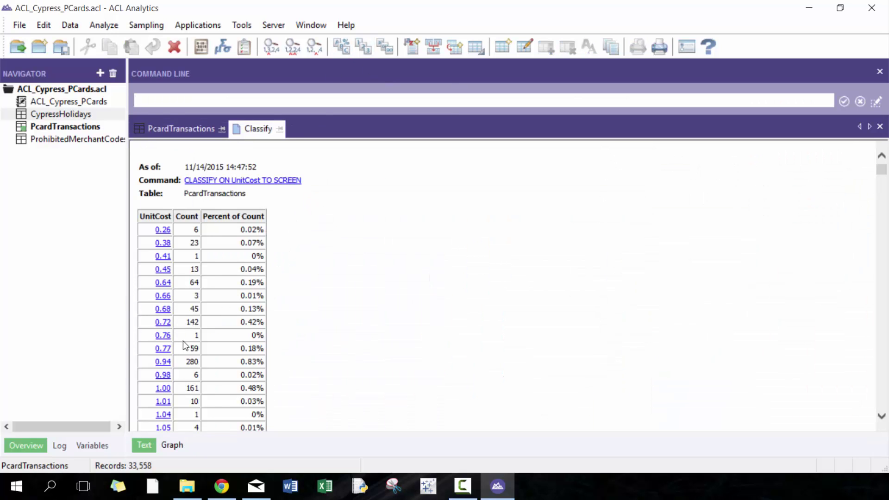
{"action": "scroll", "coordinate": [191, 345], "scroll_direction": "down", "scroll_amount": 20}
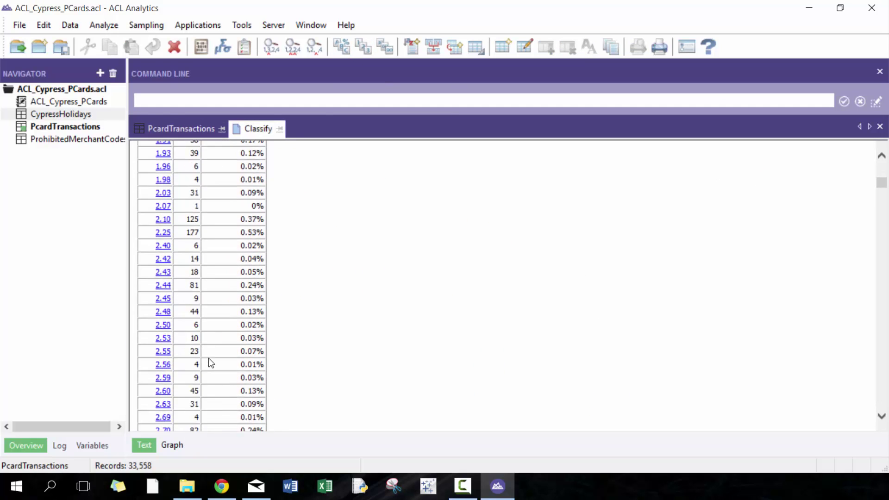
{"action": "scroll", "coordinate": [209, 360], "scroll_direction": "down", "scroll_amount": 20}
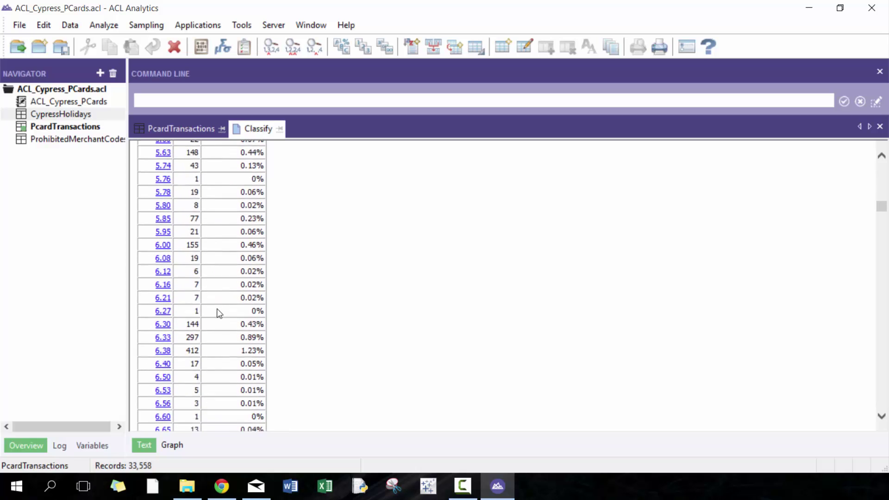
{"action": "scroll", "coordinate": [220, 313], "scroll_direction": "down", "scroll_amount": 6}
{"action": "left_click", "coordinate": [199, 129]}
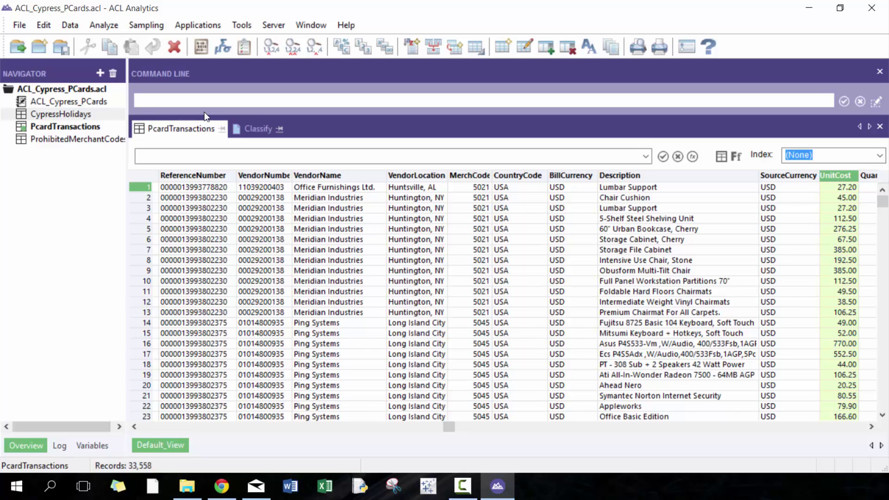
Step: Classify the Quantity column into a count table and scroll through the results
{"action": "left_click_drag", "start_coordinate": [452, 429], "coordinate": [856, 426]}
{"action": "left_click", "coordinate": [770, 175]}
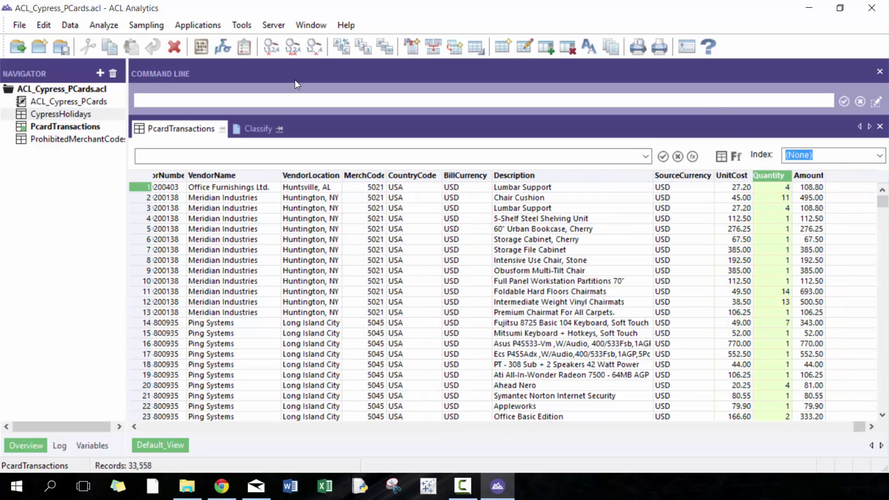
{"action": "left_click", "coordinate": [342, 46]}
{"action": "scroll", "coordinate": [266, 277], "scroll_direction": "down", "scroll_amount": 19}
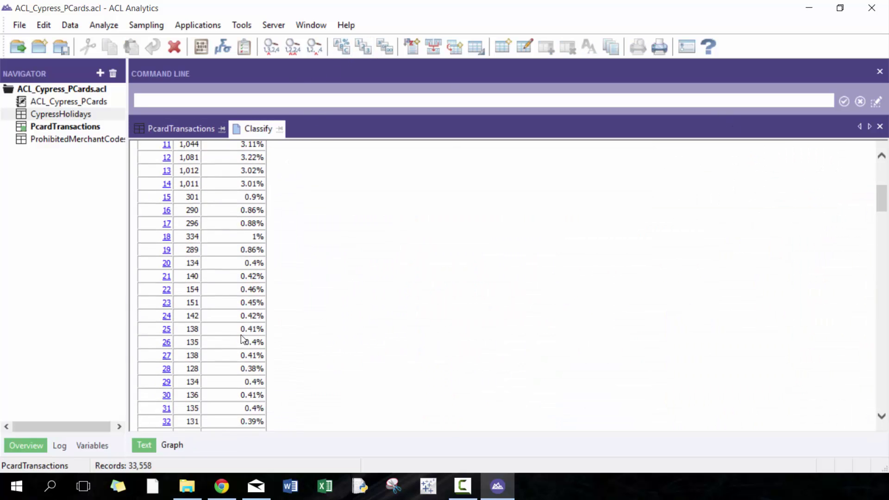
{"action": "scroll", "coordinate": [257, 324], "scroll_direction": "up", "scroll_amount": 20}
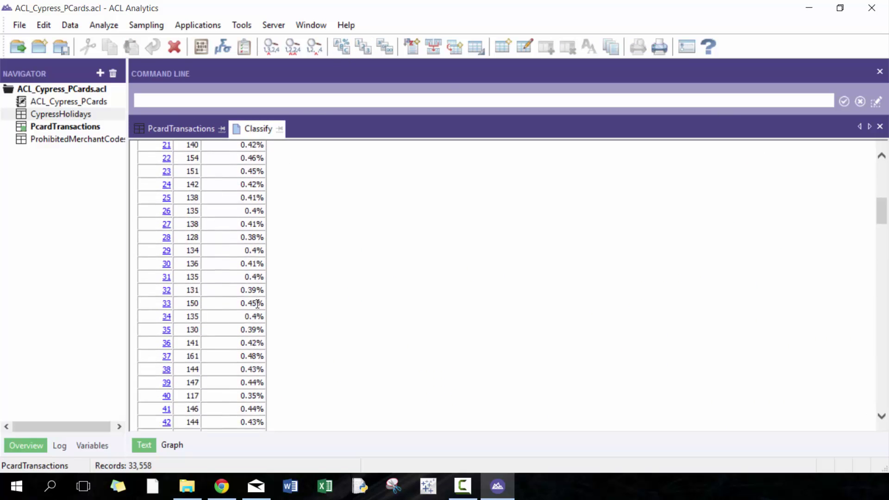
{"action": "scroll", "coordinate": [255, 291], "scroll_direction": "down", "scroll_amount": 5}
{"action": "scroll", "coordinate": [256, 280], "scroll_direction": "up", "scroll_amount": 5}
Step: Rerun the Quantity classify with GRAPH output instead of SCREEN to chart the counts
{"action": "left_click", "coordinate": [288, 181]}
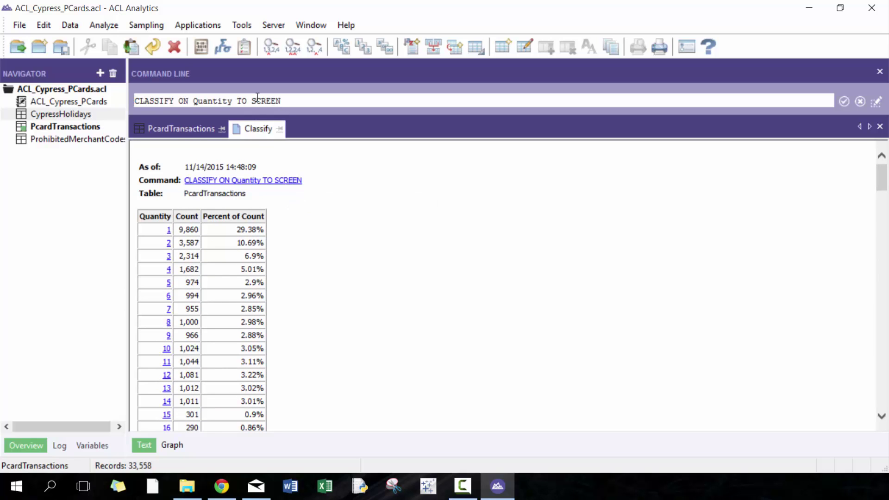
{"action": "left_click_drag", "start_coordinate": [256, 100], "coordinate": [328, 99]}
{"action": "key", "text": "BackSpace"}
{"action": "key", "text": "BackSpace"}
{"action": "type", "text": "GRAPH"}
{"action": "key", "text": "Return"}
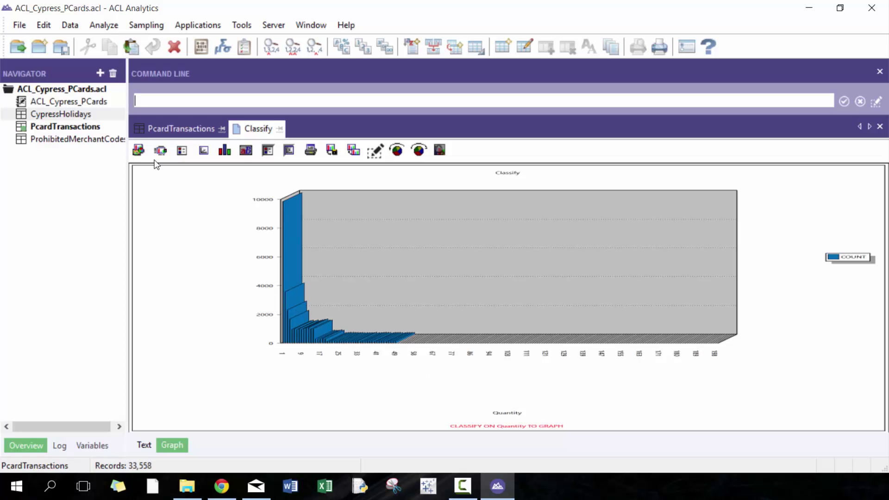
{"action": "left_click", "coordinate": [185, 129]}
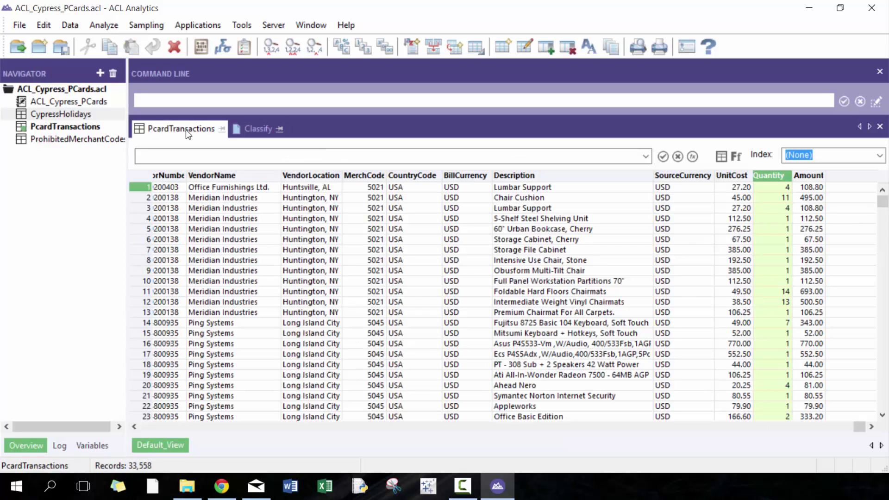
{"action": "left_click", "coordinate": [808, 6]}
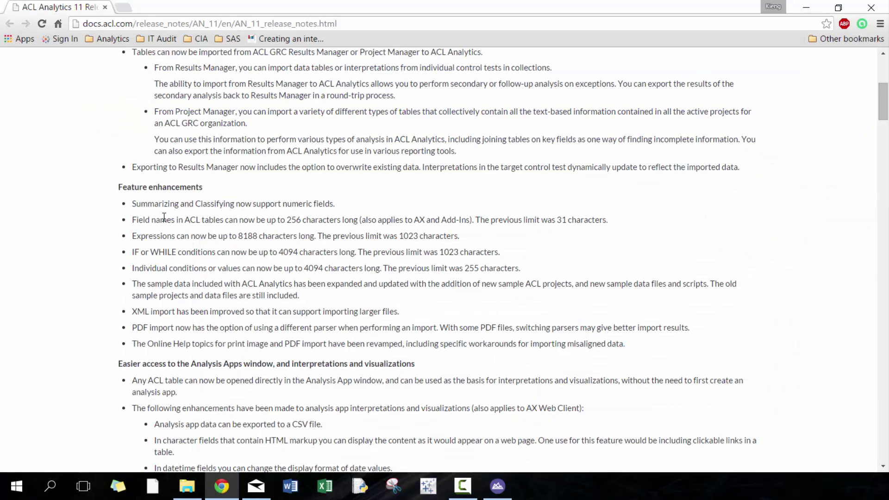
{"action": "left_click_drag", "start_coordinate": [161, 219], "coordinate": [626, 220]}
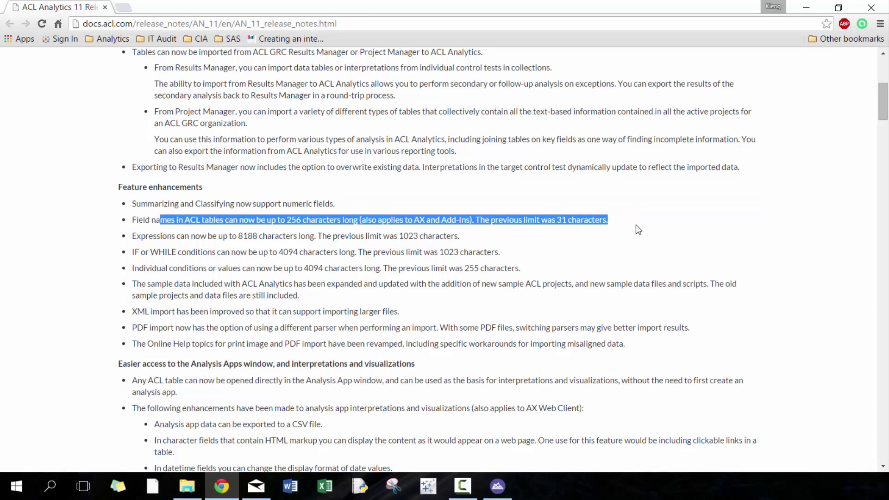
{"action": "key", "text": "alt+Tab"}
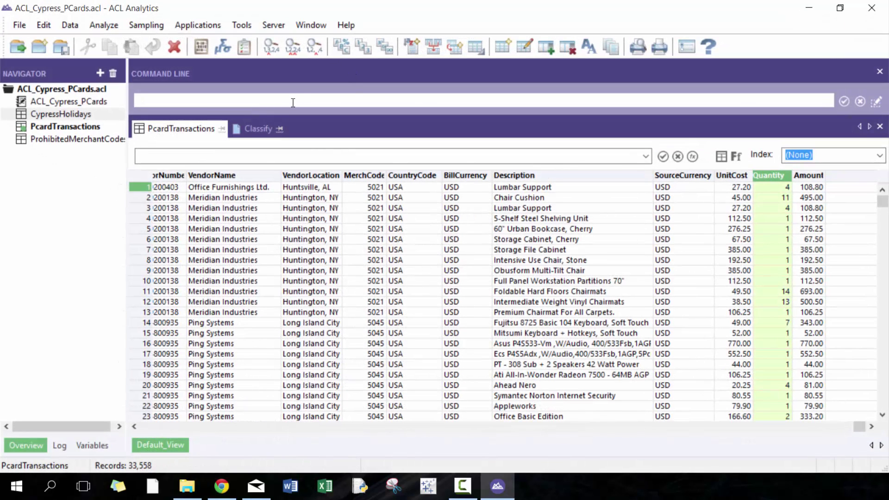
Step: Run EXTRACT FIELDS ALL into a new table named TEST123456789 plus repeated digits, producing 33,558 records
{"action": "left_click", "coordinate": [282, 104]}
{"action": "type", "text": "EXTRACT FIELDS AL"}
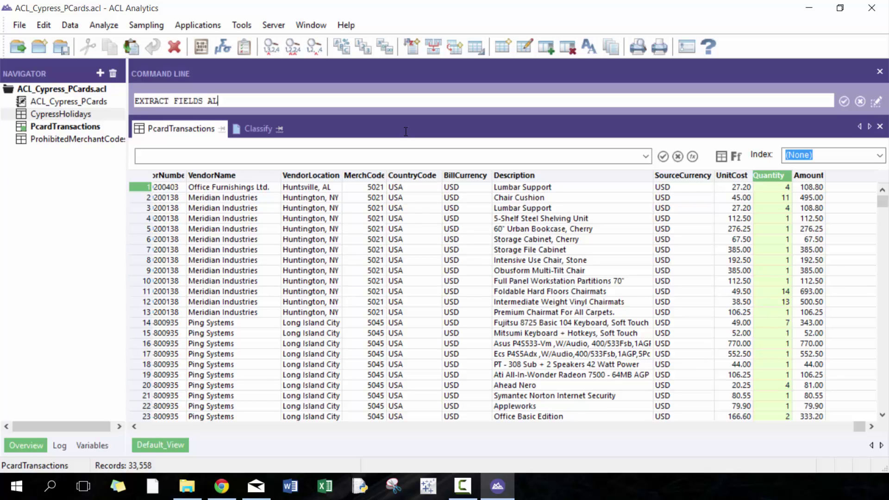
{"action": "type", "text": "L TO TEST123456789"}
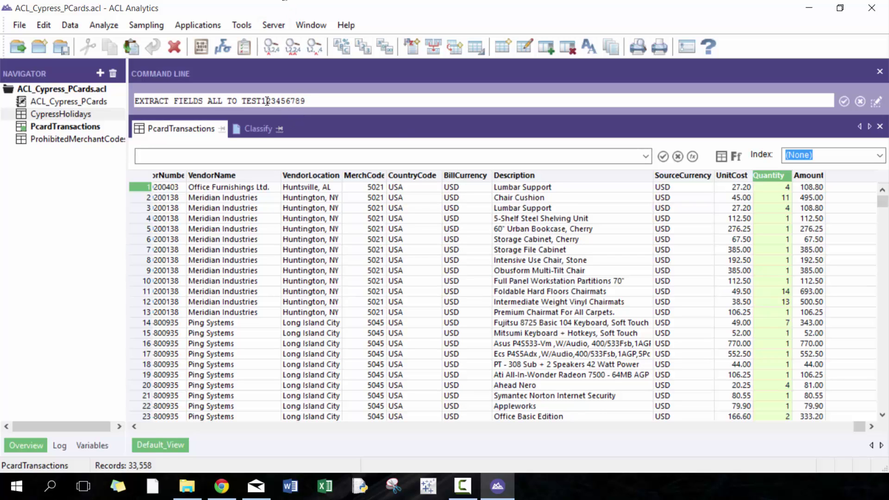
{"action": "left_click_drag", "start_coordinate": [261, 101], "coordinate": [305, 101]}
{"action": "key", "text": "ctrl+c"}
{"action": "left_click", "coordinate": [322, 98]}
{"action": "key", "text": "ctrl+v"}
{"action": "key", "text": "ctrl+v"}
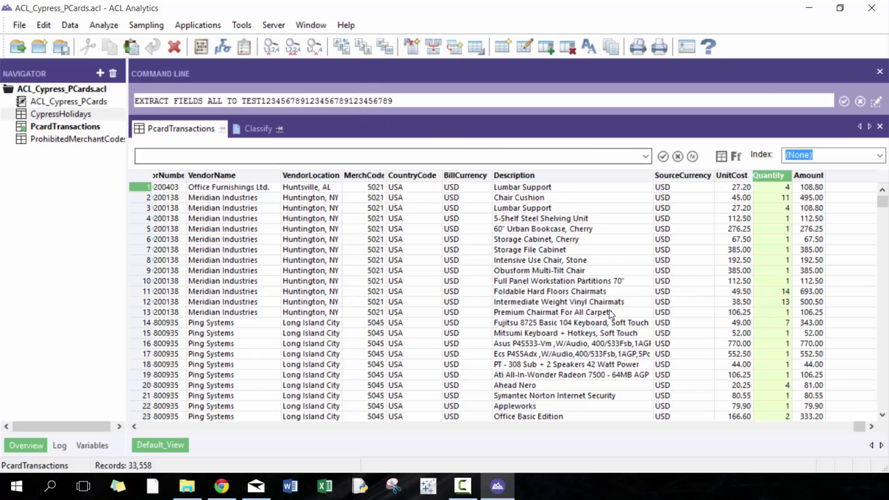
{"action": "key", "text": "ctrl+v"}
{"action": "key", "text": "ctrl+v"}
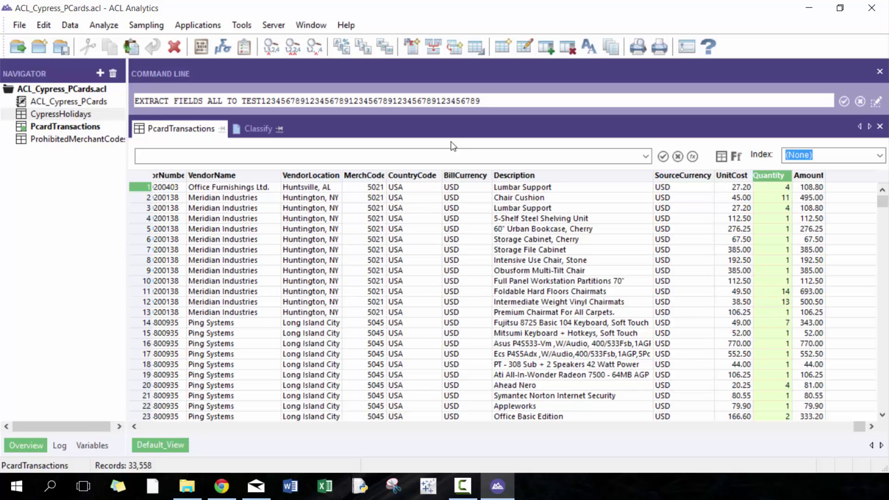
{"action": "key", "text": "Return"}
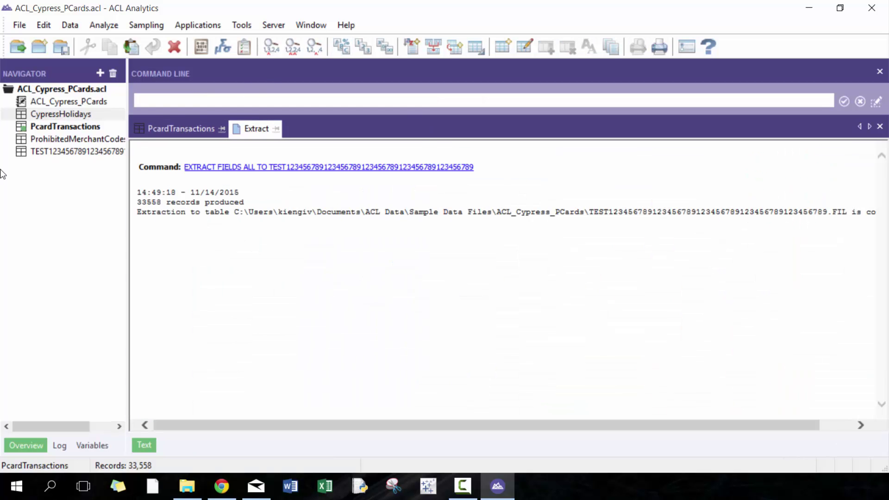
Step: Open the new TEST table, select its OPEN TEST Log entry, and return to Chrome's release notes
{"action": "double_click", "coordinate": [70, 152]}
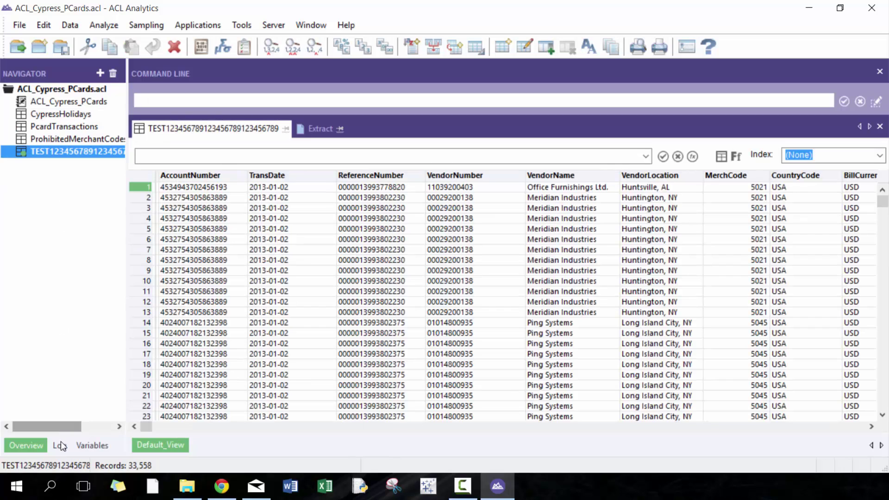
{"action": "left_click", "coordinate": [59, 445]}
{"action": "left_click", "coordinate": [105, 301]}
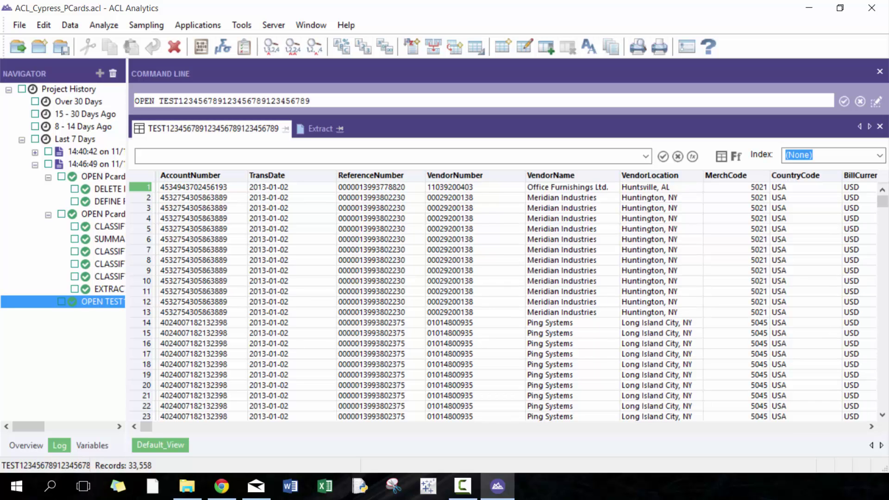
{"action": "key", "text": "alt+Tab"}
{"action": "key", "text": "alt+Tab"}
{"action": "key", "text": "alt+Tab"}
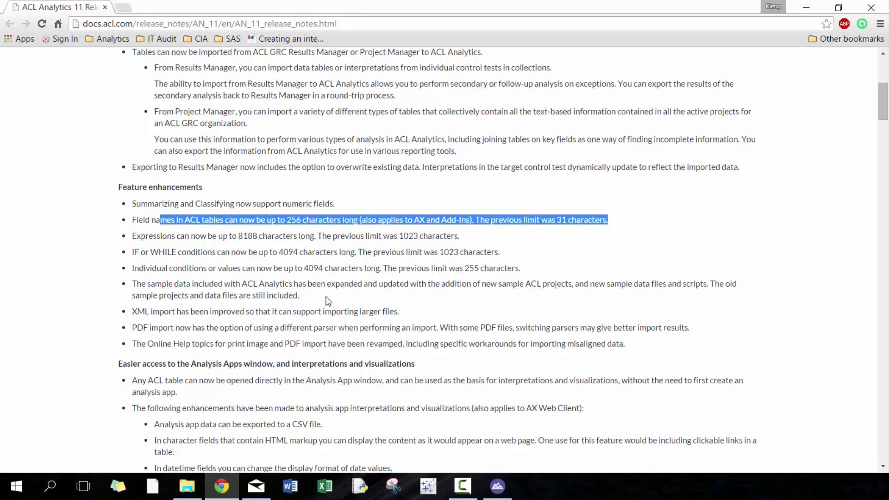
{"action": "mouse_move", "coordinate": [537, 283]}
{"action": "left_mouse_down"}
{"action": "mouse_move", "coordinate": [518, 270]}
{"action": "mouse_move", "coordinate": [142, 216]}
{"action": "mouse_move", "coordinate": [131, 234]}
{"action": "mouse_move", "coordinate": [493, 219]}
{"action": "mouse_move", "coordinate": [546, 271]}
{"action": "left_mouse_up"}
{"action": "left_click", "coordinate": [134, 233]}
{"action": "left_click", "coordinate": [257, 286]}
{"action": "triple_click", "coordinate": [256, 287]}
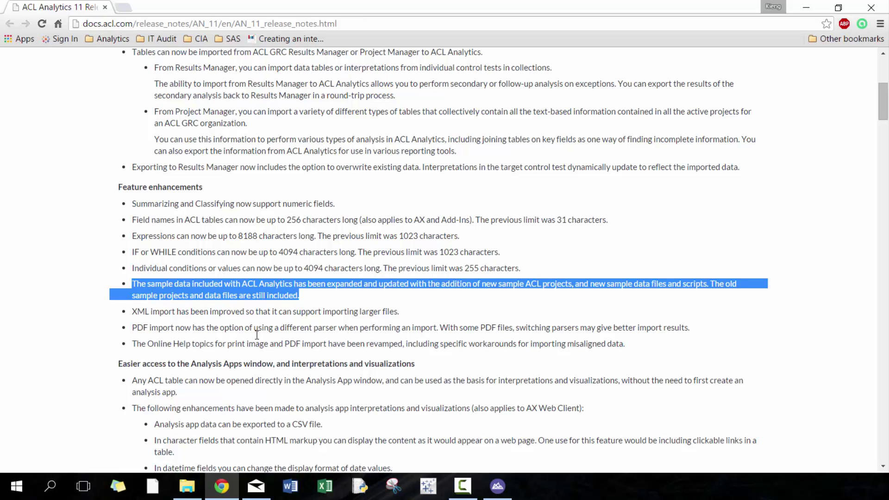
{"action": "left_click_drag", "start_coordinate": [145, 312], "coordinate": [407, 311]}
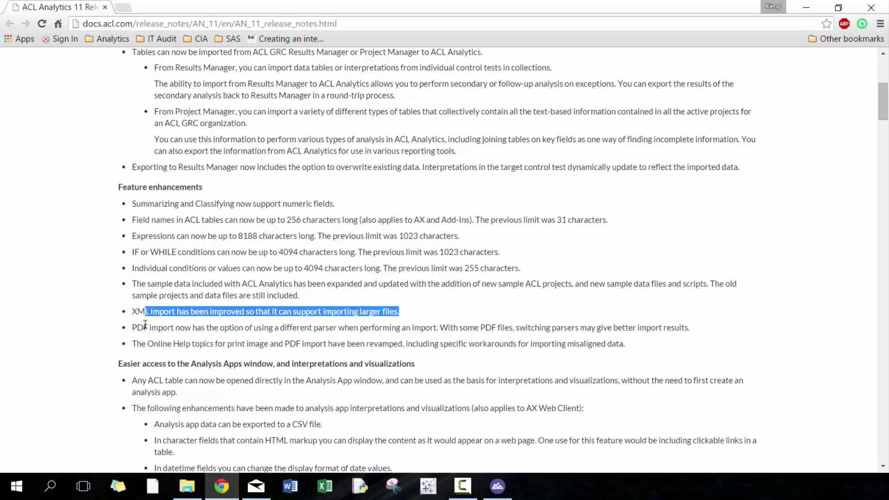
Step: Highlight the PDF import parser note in the release notes, then minimize Chrome
{"action": "left_click", "coordinate": [130, 329]}
{"action": "left_click_drag", "start_coordinate": [130, 329], "coordinate": [690, 324]}
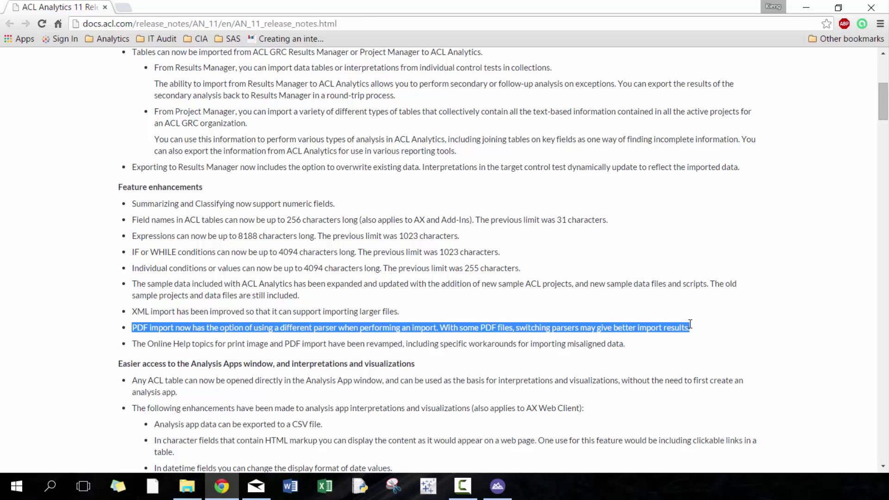
{"action": "left_click", "coordinate": [694, 323]}
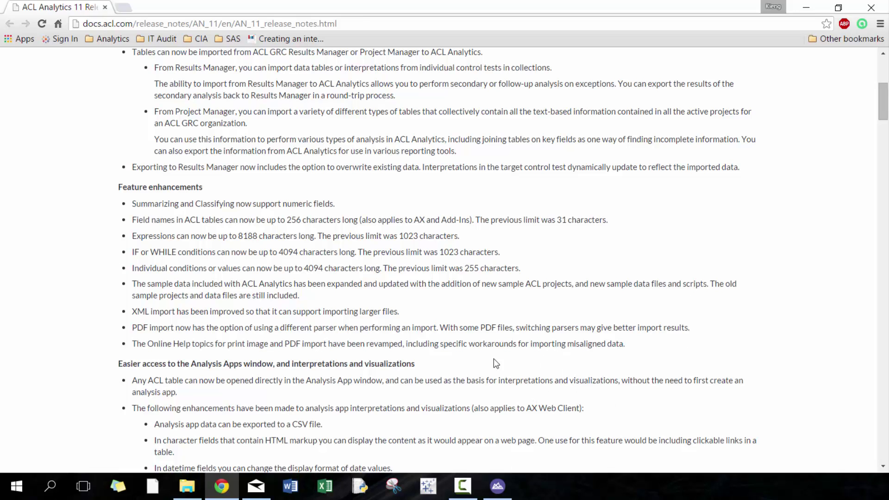
{"action": "left_click", "coordinate": [805, 8]}
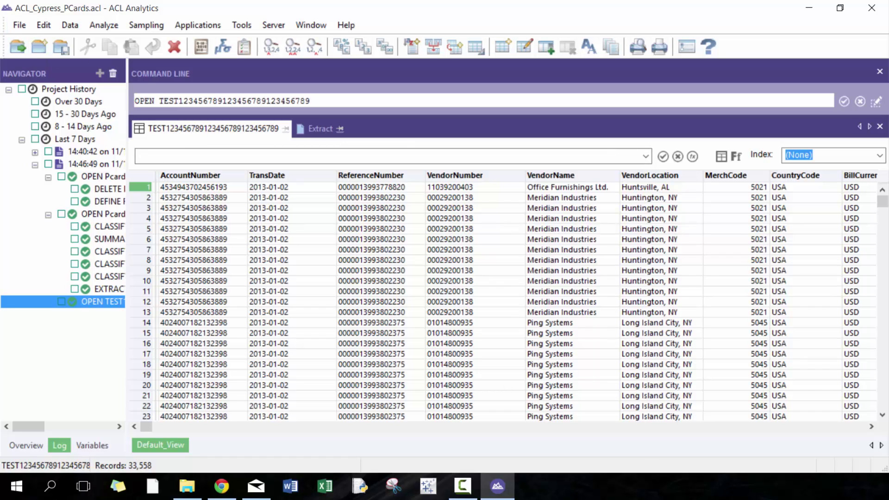
Step: Start a new table in the Data Definition Wizard with a Local, Disk data source
{"action": "left_click", "coordinate": [19, 24]}
{"action": "mouse_move", "coordinate": [42, 41]}
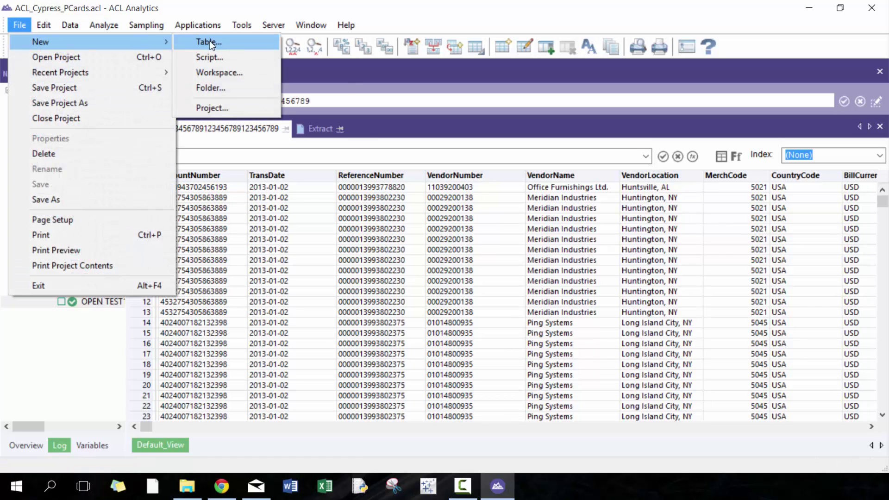
{"action": "left_click", "coordinate": [204, 39]}
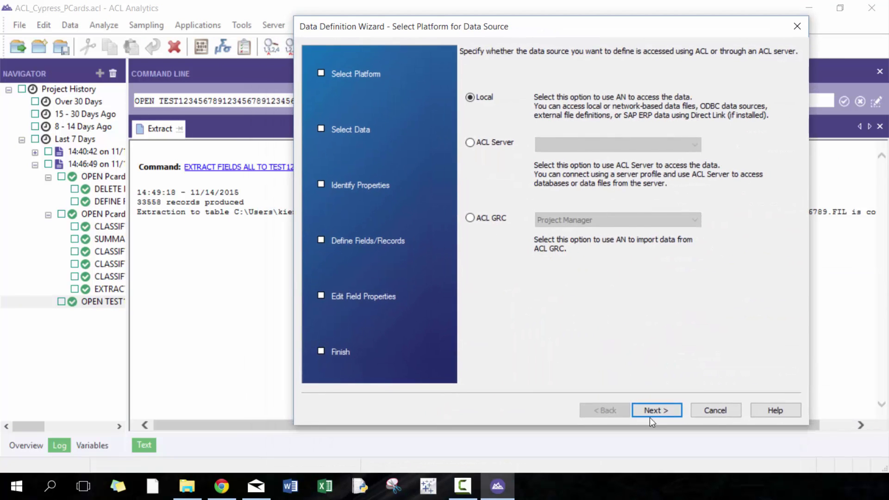
{"action": "left_click", "coordinate": [652, 411]}
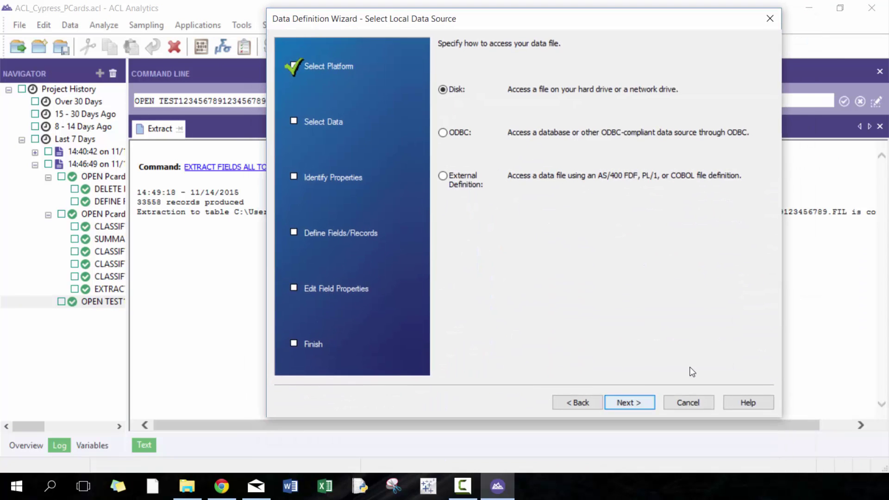
{"action": "left_click", "coordinate": [641, 402]}
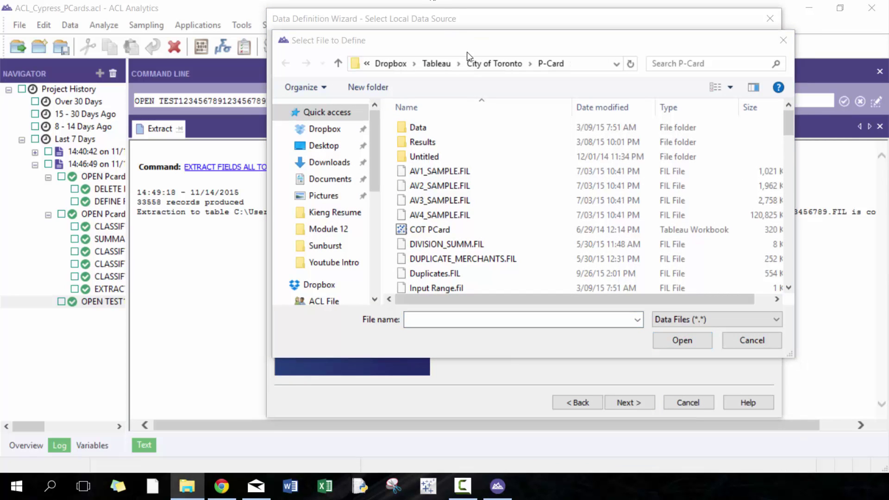
Step: Open Rail Stats.pdf from the ACL Data folder as a PDF file parsed with Xpdf
{"action": "left_click", "coordinate": [592, 64]}
{"action": "key", "text": "ctrl+v"}
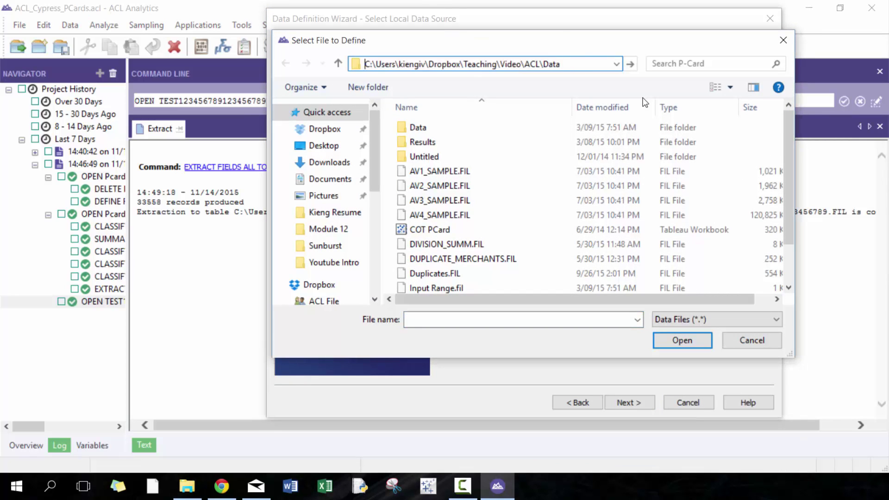
{"action": "key", "text": "Return"}
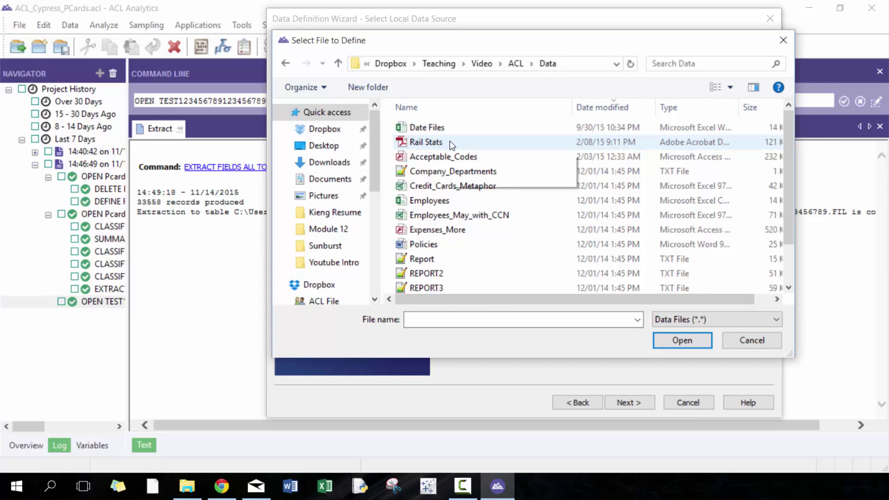
{"action": "double_click", "coordinate": [426, 142]}
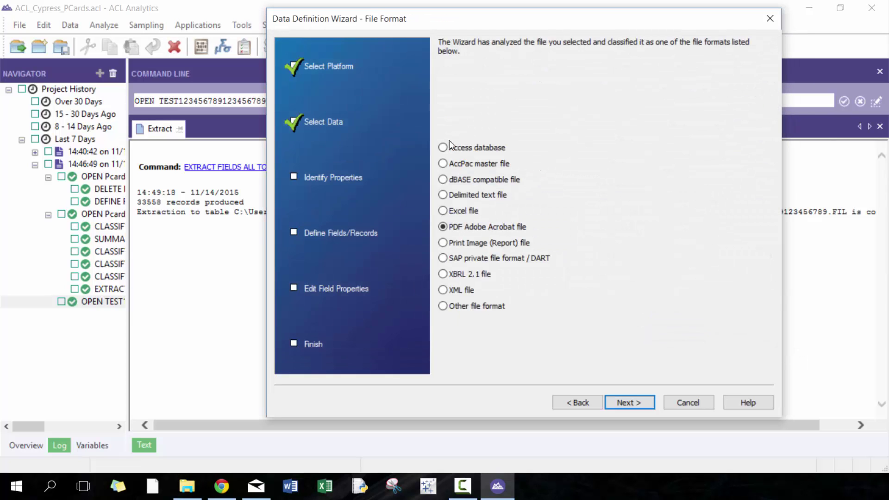
{"action": "left_click", "coordinate": [622, 402]}
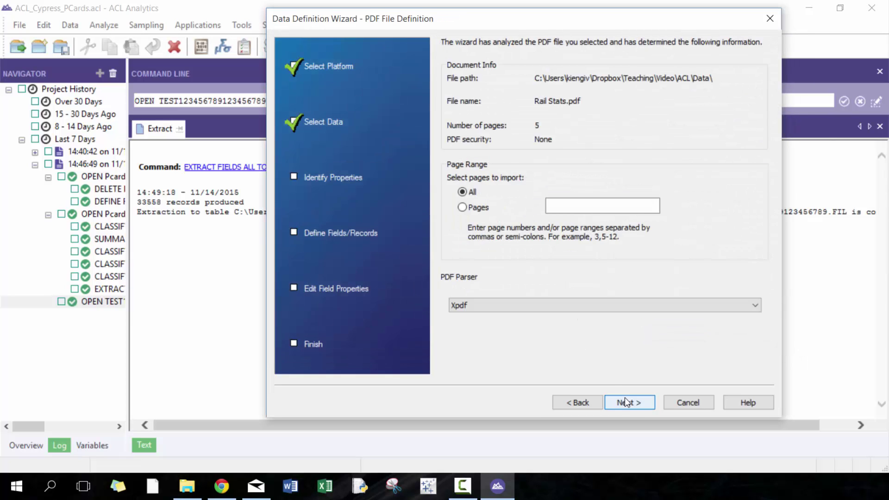
{"action": "left_click", "coordinate": [540, 304]}
{"action": "left_click", "coordinate": [540, 301]}
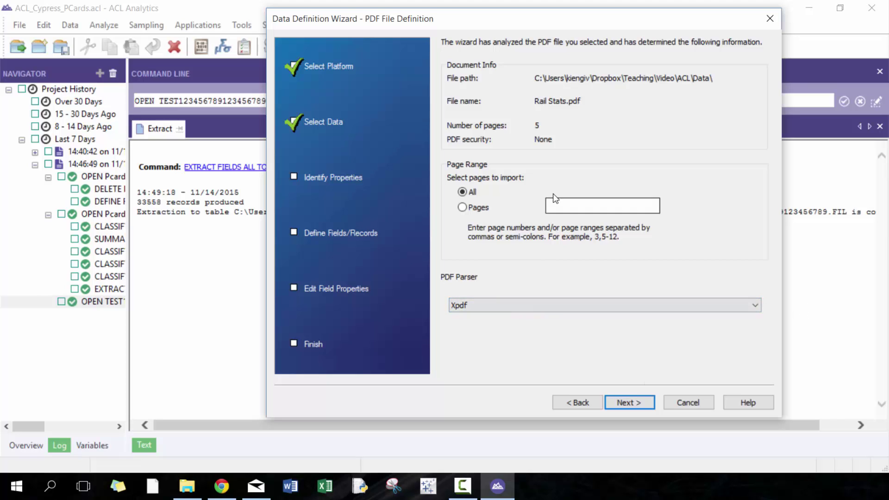
{"action": "left_click", "coordinate": [555, 302]}
{"action": "left_click", "coordinate": [567, 292]}
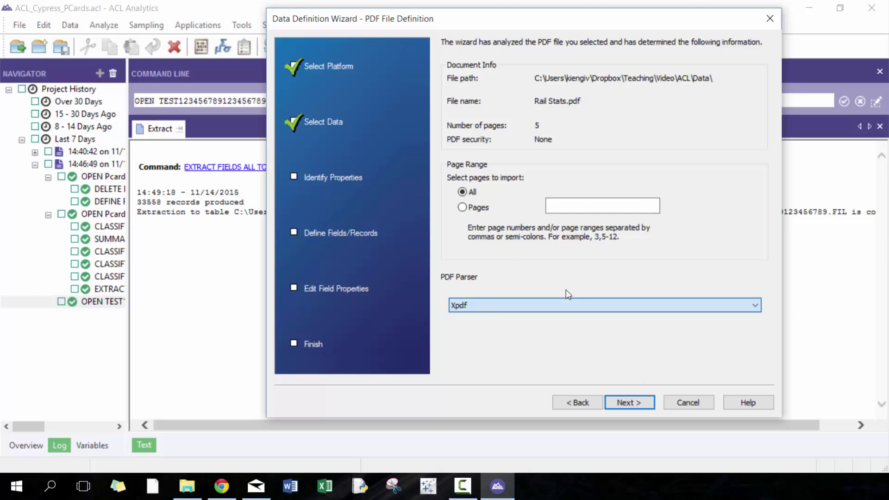
{"action": "left_click", "coordinate": [642, 402]}
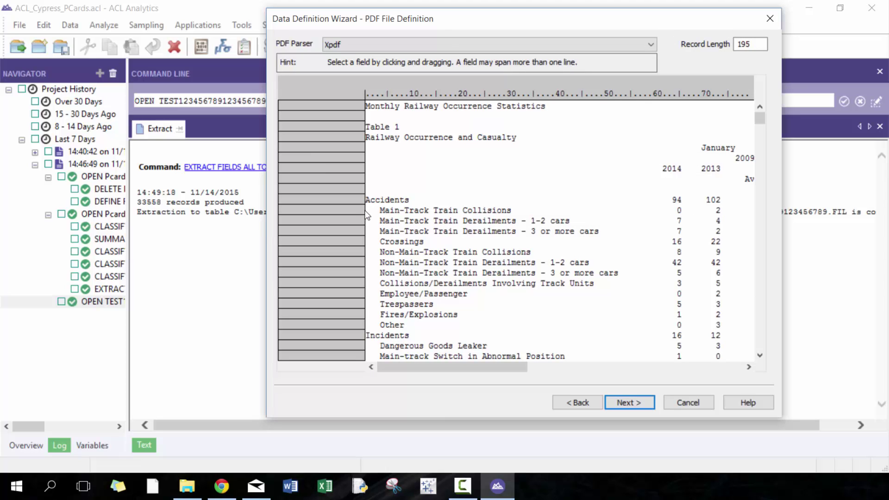
Step: Define a field named Category over the Accidents line
{"action": "left_click_drag", "start_coordinate": [367, 199], "coordinate": [658, 207]}
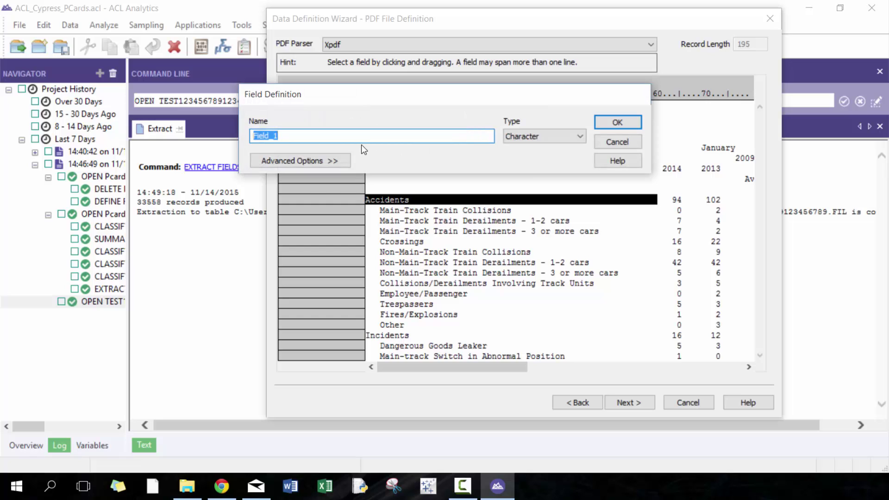
{"action": "type", "text": "CATEGORY"}
{"action": "key", "text": "BackSpace"}
{"action": "key", "text": "BackSpace"}
{"action": "key", "text": "BackSpace"}
{"action": "key", "text": "BackSpace"}
{"action": "key", "text": "BackSpace"}
{"action": "key", "text": "BackSpace"}
{"action": "key", "text": "BackSpace"}
{"action": "key", "text": "BackSpace"}
{"action": "type", "text": "Cateogry"}
{"action": "key", "text": "BackSpace"}
{"action": "key", "text": "BackSpace"}
{"action": "key", "text": "BackSpace"}
{"action": "key", "text": "BackSpace"}
{"action": "type", "text": "gory"}
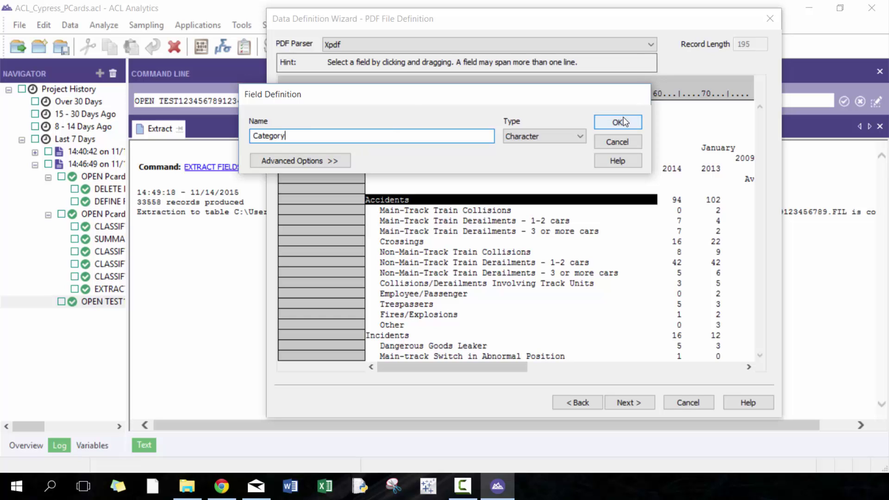
{"action": "key", "text": "Return"}
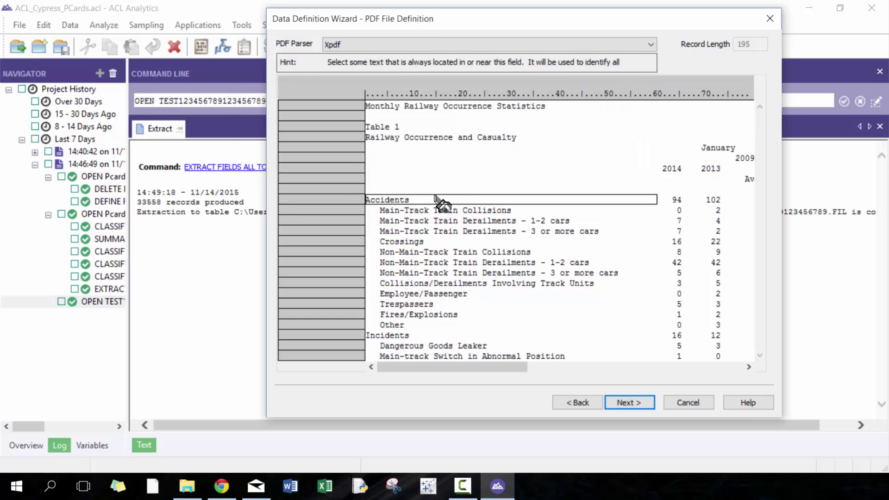
Step: Create an included Header1 record matching lines with an alphabetic first character at Accidents
{"action": "left_click", "coordinate": [368, 199]}
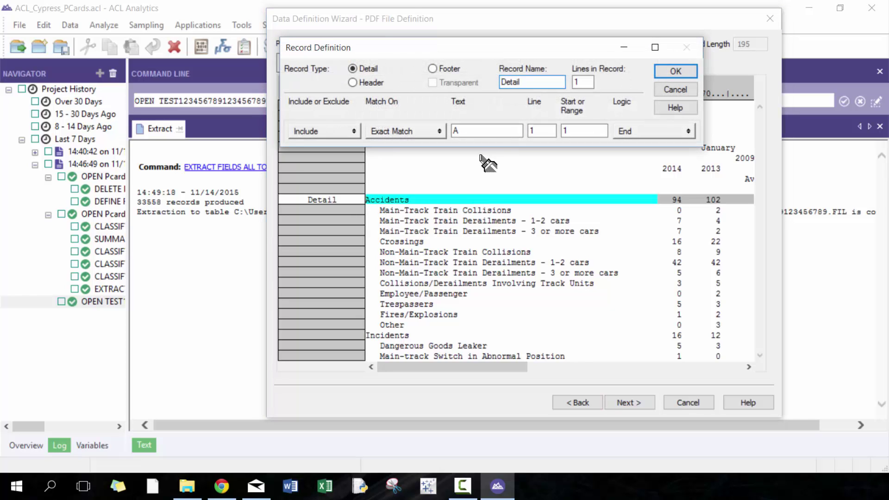
{"action": "left_click", "coordinate": [438, 131]}
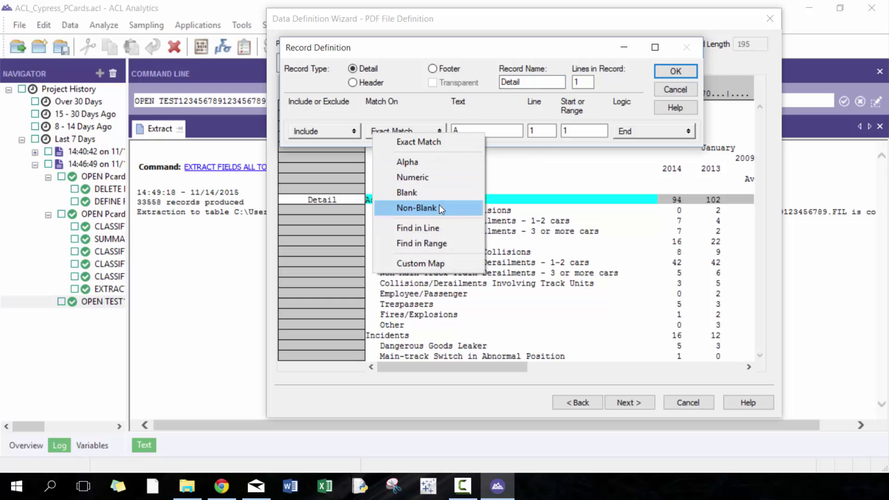
{"action": "key", "text": "Return"}
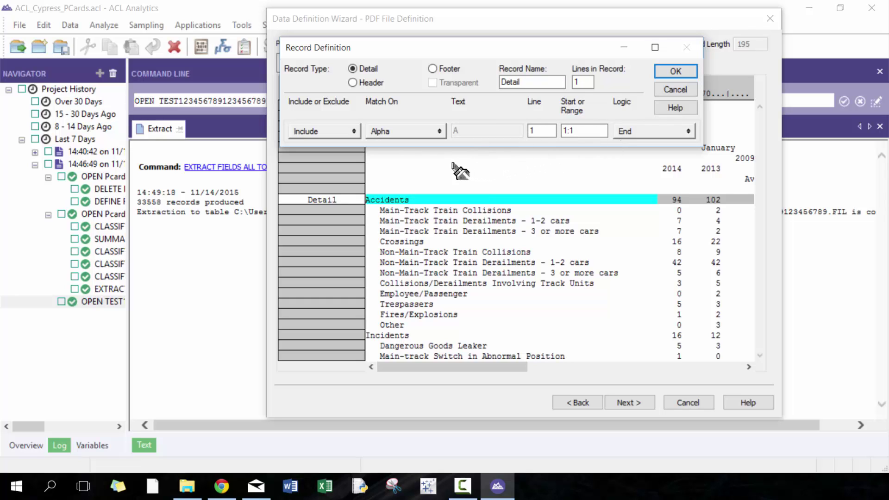
{"action": "left_click", "coordinate": [373, 84]}
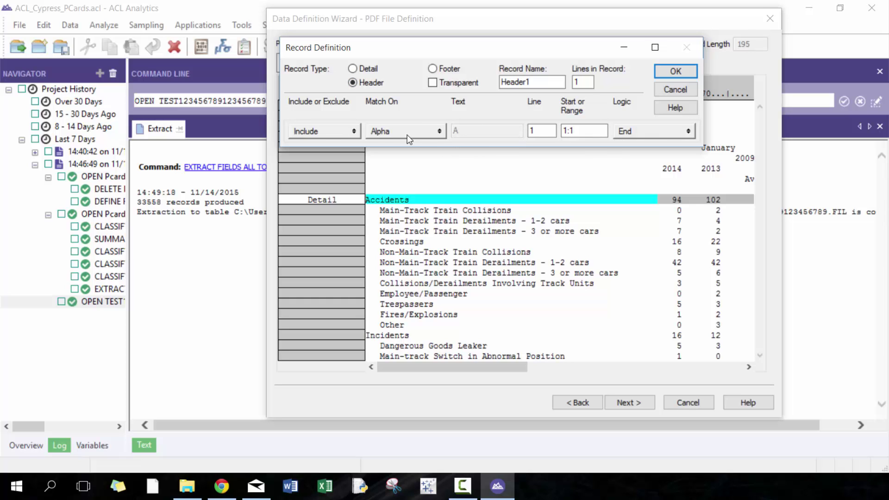
{"action": "left_click", "coordinate": [338, 134]}
{"action": "left_click", "coordinate": [570, 114]}
{"action": "left_click", "coordinate": [677, 73]}
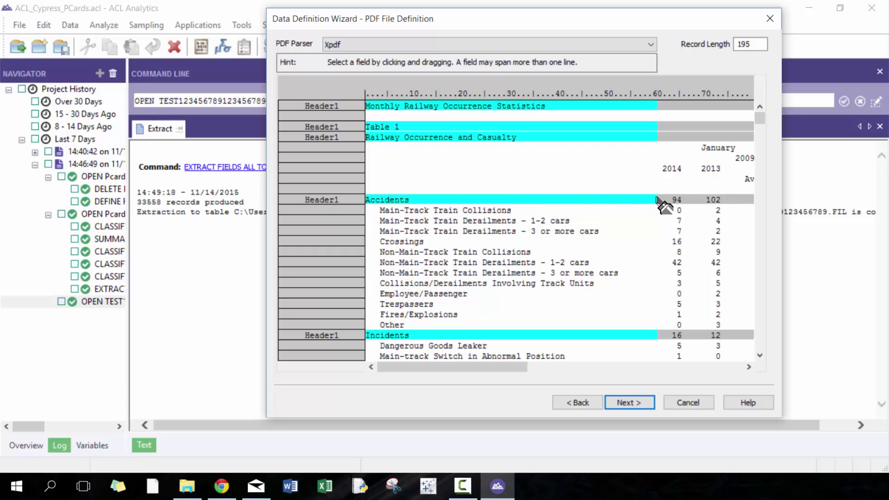
Step: Define the 2014 column, starting at the value 94, as a Numeric field named Amount 2014
{"action": "left_click_drag", "start_coordinate": [658, 199], "coordinate": [680, 204]}
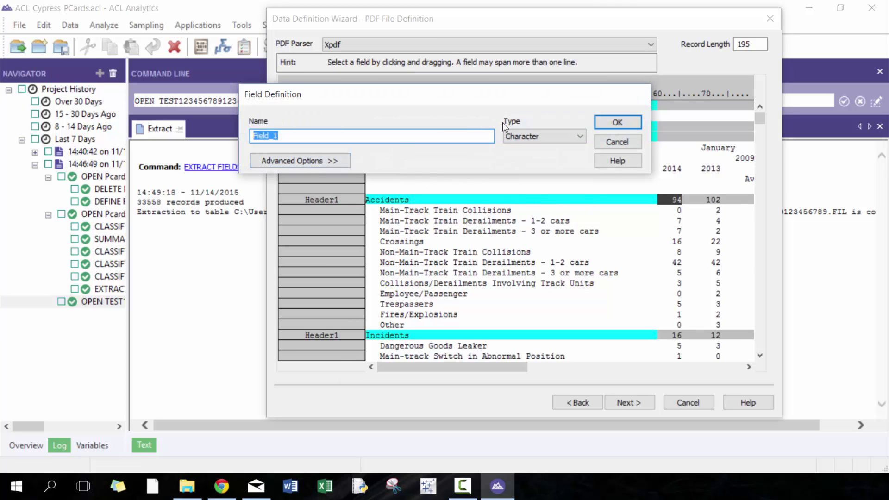
{"action": "left_click", "coordinate": [536, 136]}
{"action": "left_click", "coordinate": [538, 142]}
{"action": "key", "text": "Down"}
{"action": "key", "text": "Tab"}
{"action": "key", "text": "space"}
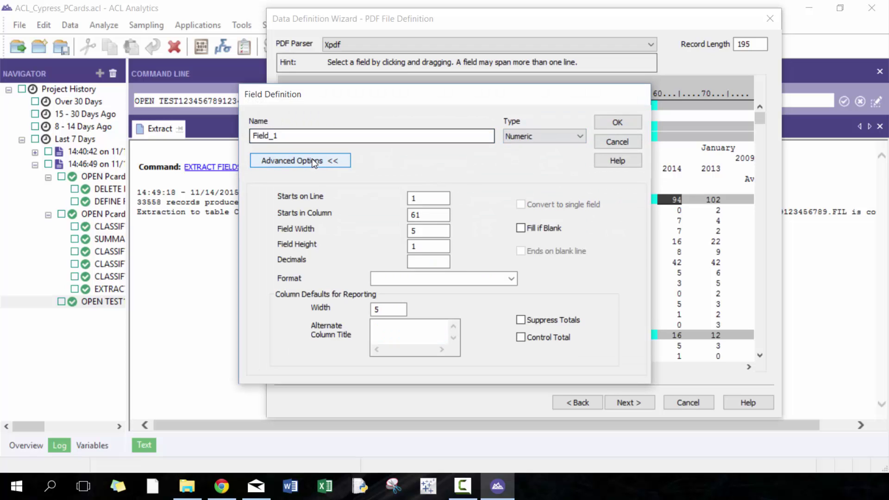
{"action": "key", "text": "space"}
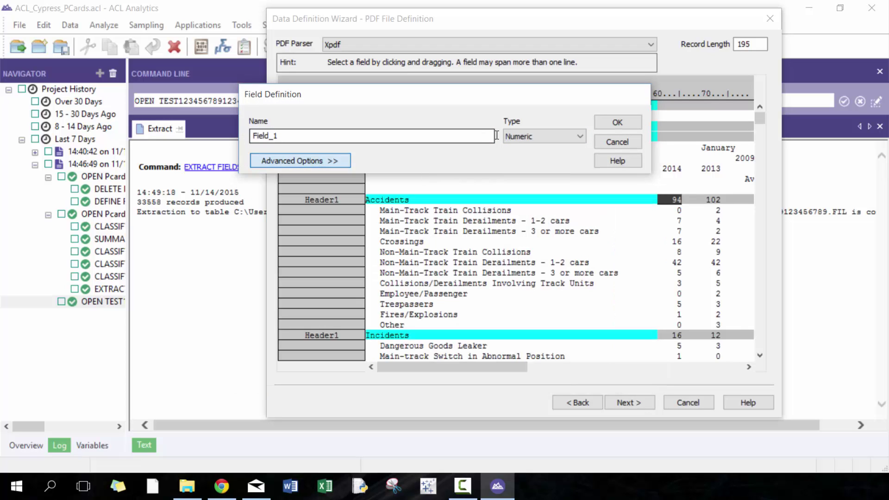
{"action": "key", "text": "Tab"}
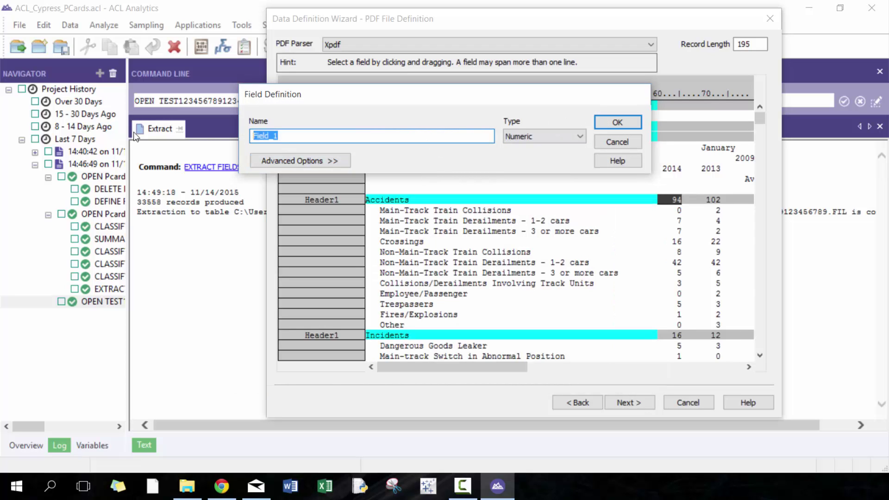
{"action": "type", "text": "Amount 2014"}
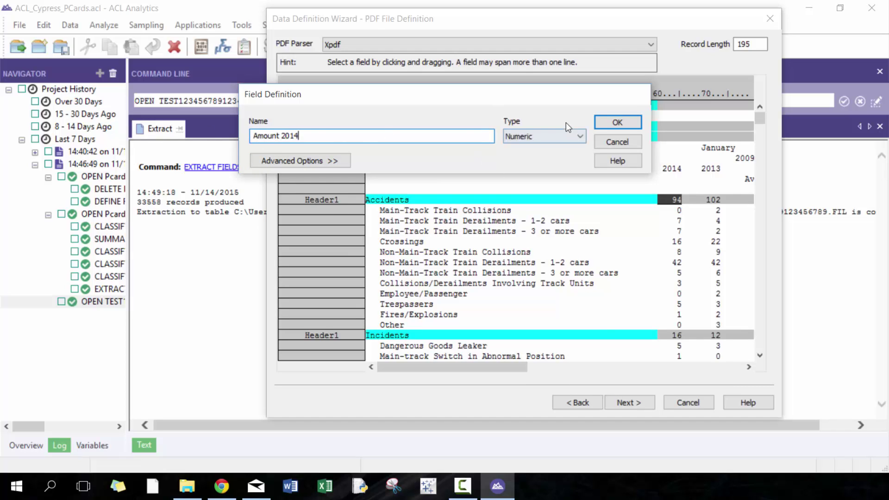
{"action": "left_click", "coordinate": [609, 124]}
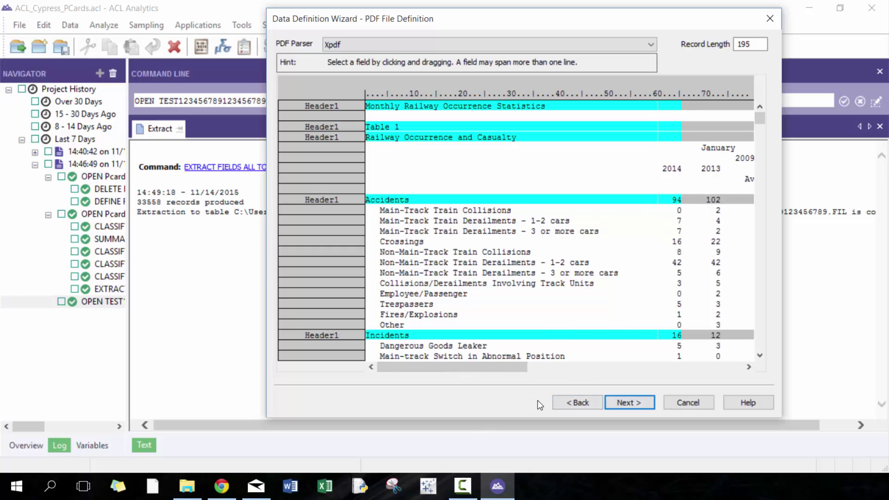
Step: Switch the parser to VeryPDF, discarding existing definitions, and define a Category field over Accidents
{"action": "left_click", "coordinate": [509, 45]}
{"action": "left_click", "coordinate": [399, 66]}
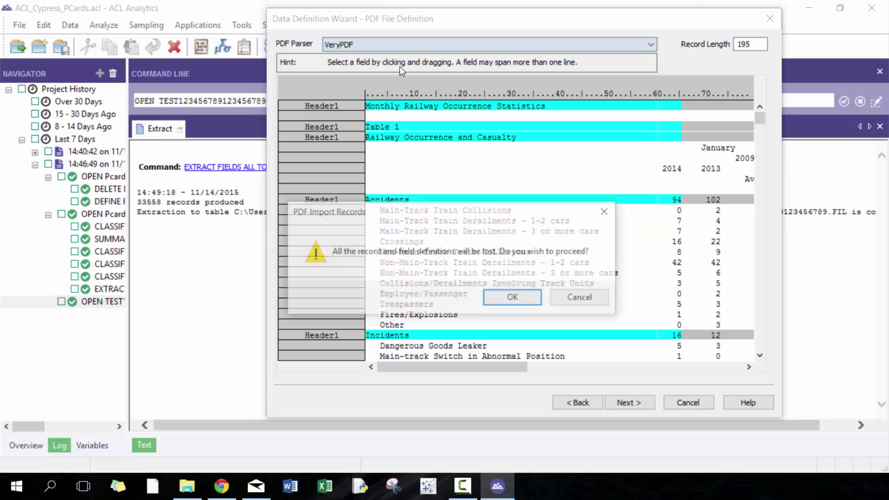
{"action": "left_click", "coordinate": [498, 297]}
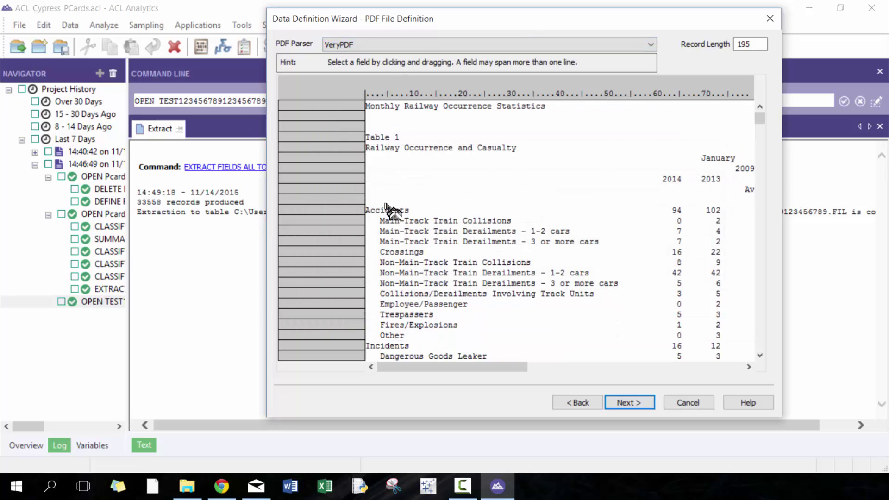
{"action": "left_click_drag", "start_coordinate": [367, 209], "coordinate": [665, 220]}
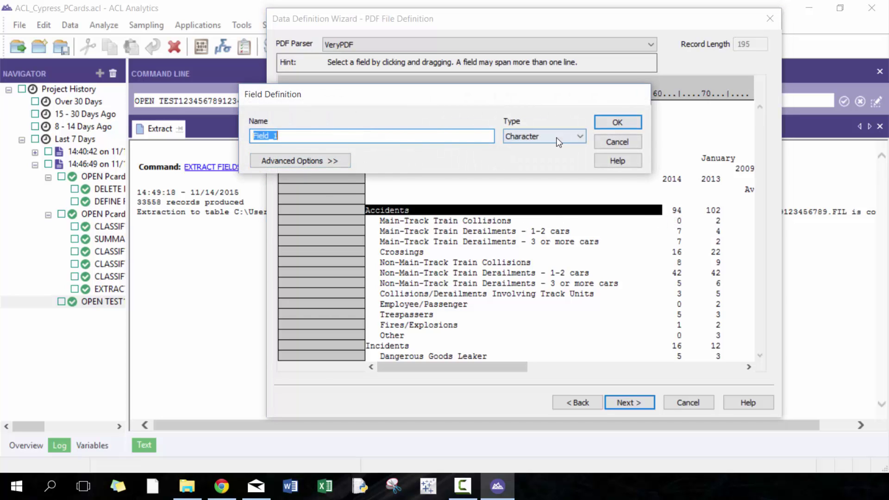
{"action": "type", "text": "Category"}
{"action": "left_click", "coordinate": [619, 121]}
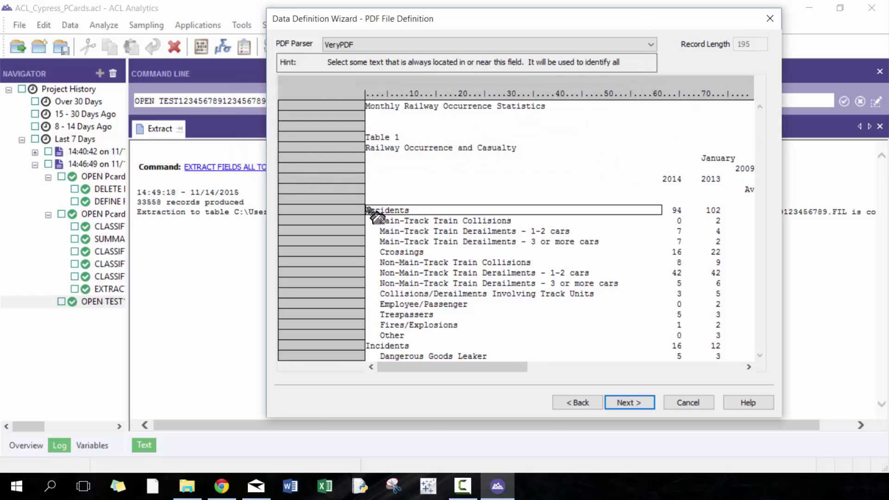
Step: Set a Detail record criterion on Accidents using Custom Map, and add a new Or criteria group
{"action": "left_click_drag", "start_coordinate": [366, 210], "coordinate": [409, 210]}
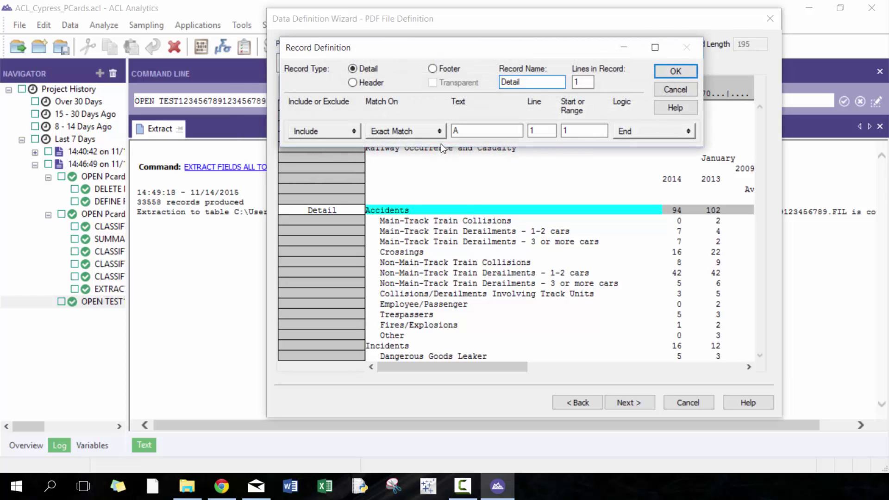
{"action": "left_click", "coordinate": [396, 130]}
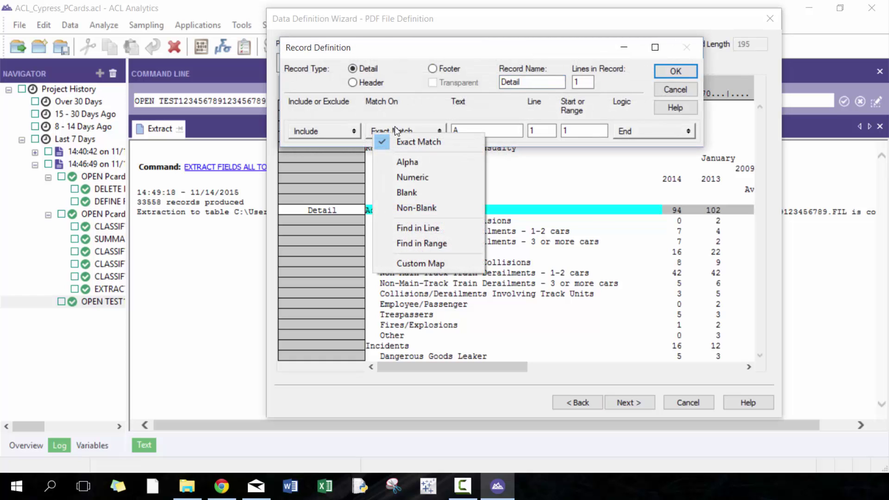
{"action": "left_click", "coordinate": [420, 263]}
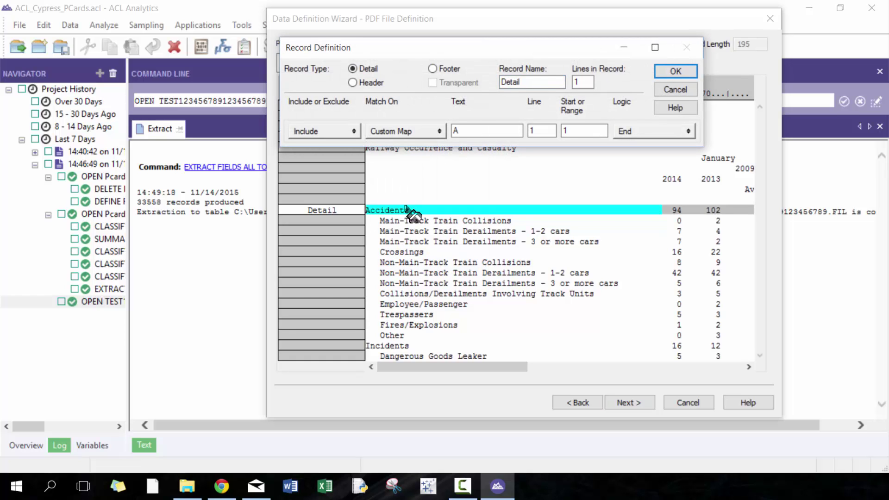
{"action": "left_click", "coordinate": [400, 131]}
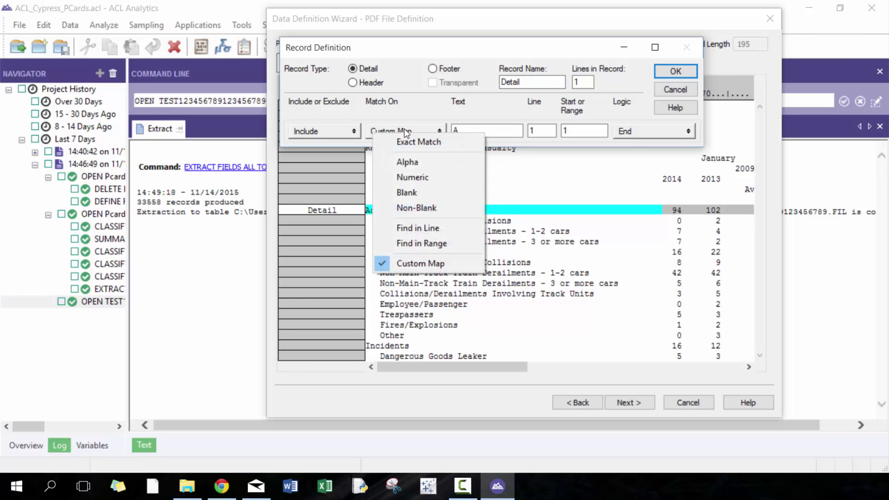
{"action": "left_click", "coordinate": [420, 262]}
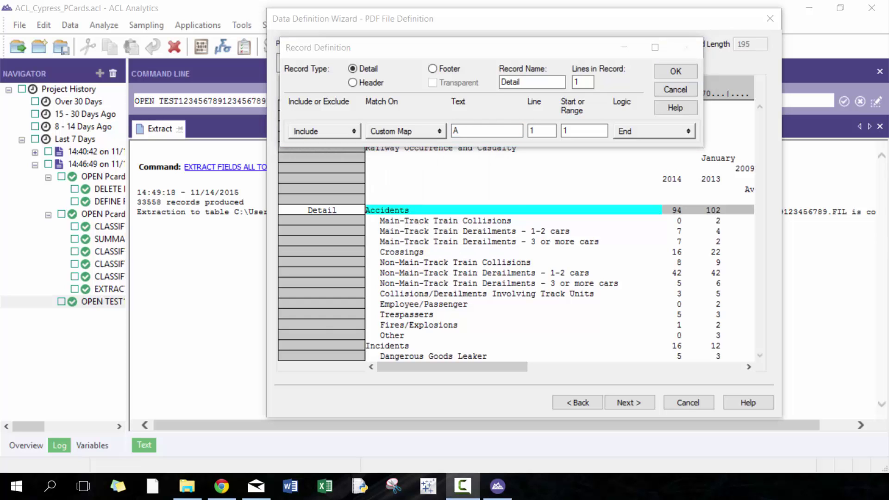
{"action": "left_click", "coordinate": [650, 130]}
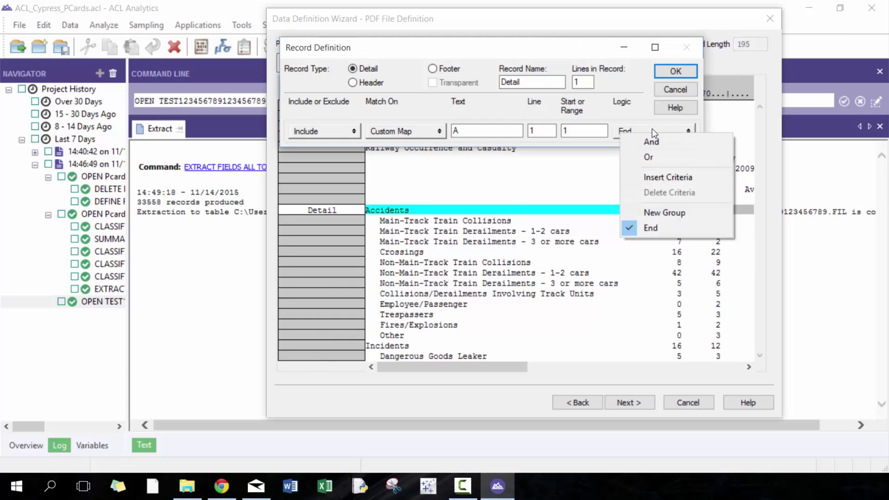
{"action": "left_click", "coordinate": [650, 212]}
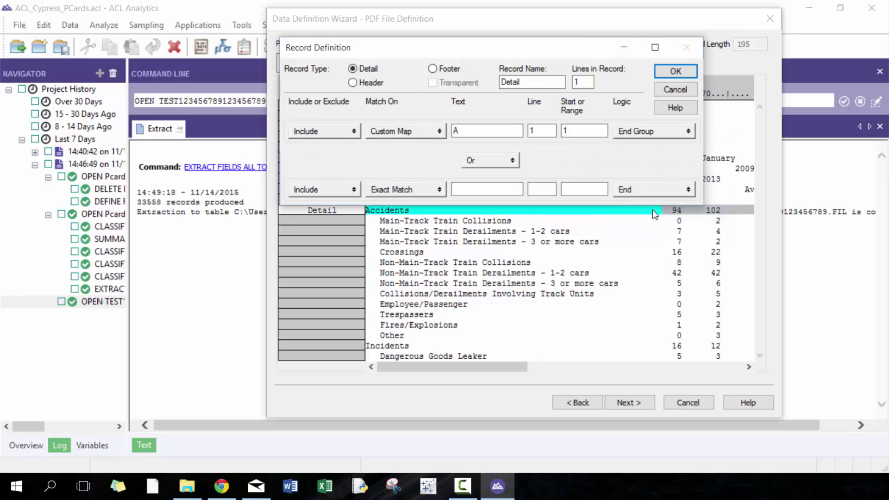
{"action": "left_click", "coordinate": [512, 161]}
{"action": "left_click", "coordinate": [699, 152]}
{"action": "left_click", "coordinate": [649, 130]}
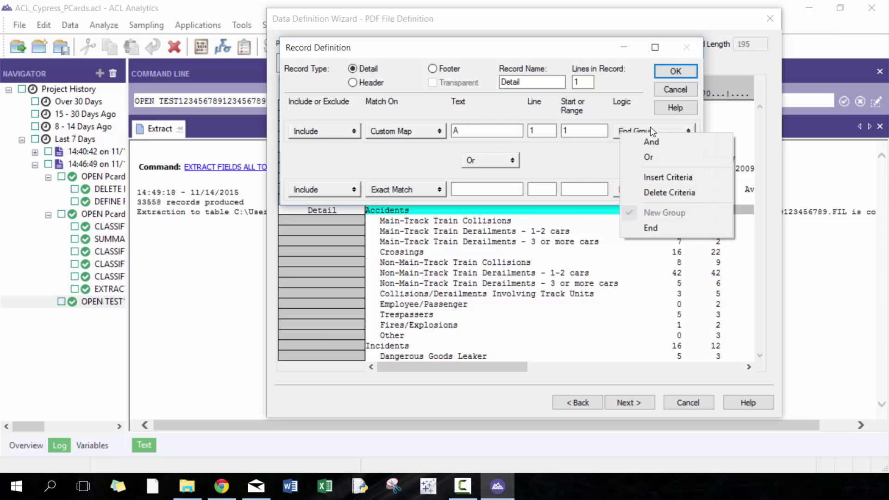
{"action": "left_click", "coordinate": [486, 111]}
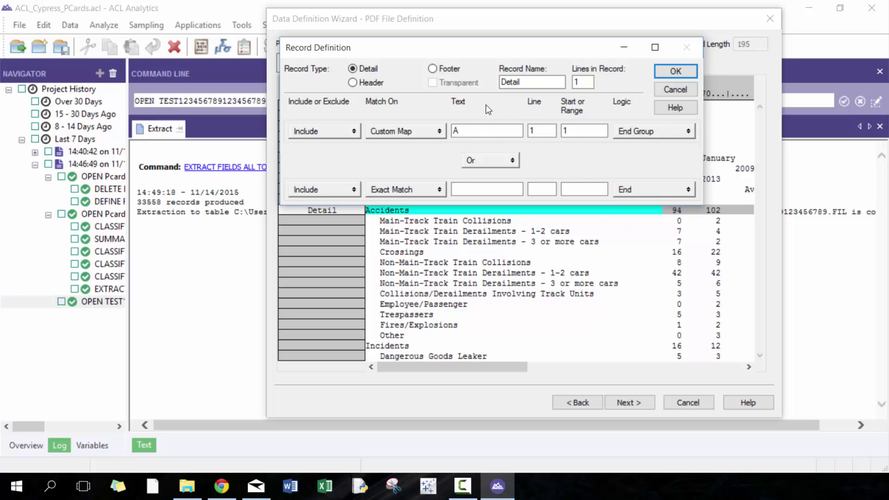
Step: Cancel the record definition and compare the Xpdf and VeryPDF parsers, settling on Xpdf
{"action": "left_click", "coordinate": [675, 90]}
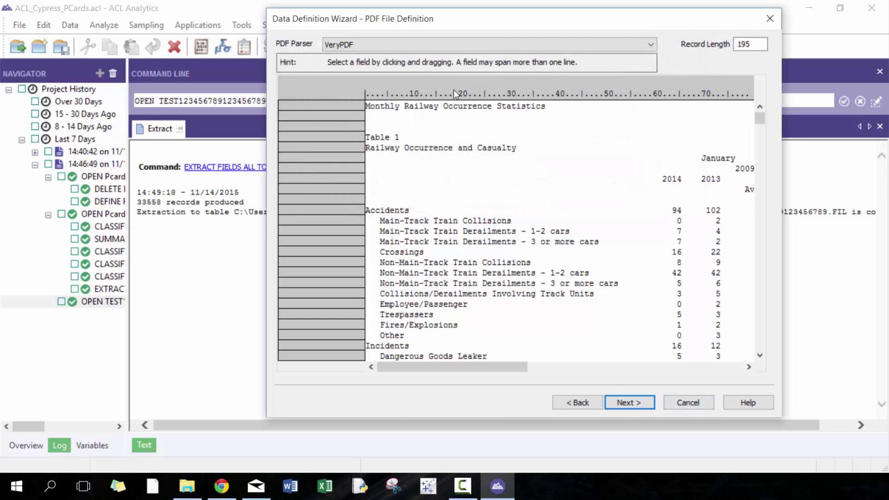
{"action": "left_click", "coordinate": [393, 39]}
{"action": "left_click", "coordinate": [374, 58]}
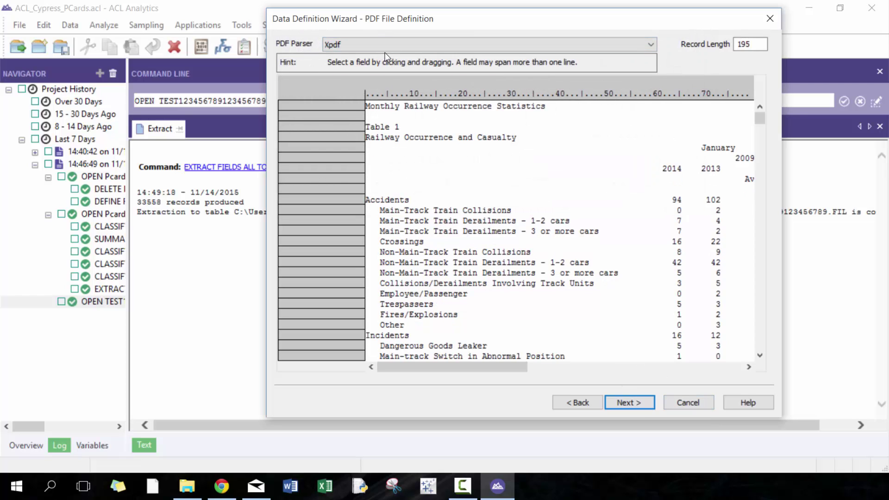
{"action": "left_click", "coordinate": [388, 46]}
{"action": "left_click", "coordinate": [394, 66]}
{"action": "left_click", "coordinate": [397, 48]}
{"action": "left_click", "coordinate": [397, 58]}
{"action": "left_click", "coordinate": [397, 46]}
{"action": "left_click", "coordinate": [392, 57]}
{"action": "left_click", "coordinate": [397, 40]}
{"action": "left_click", "coordinate": [376, 63]}
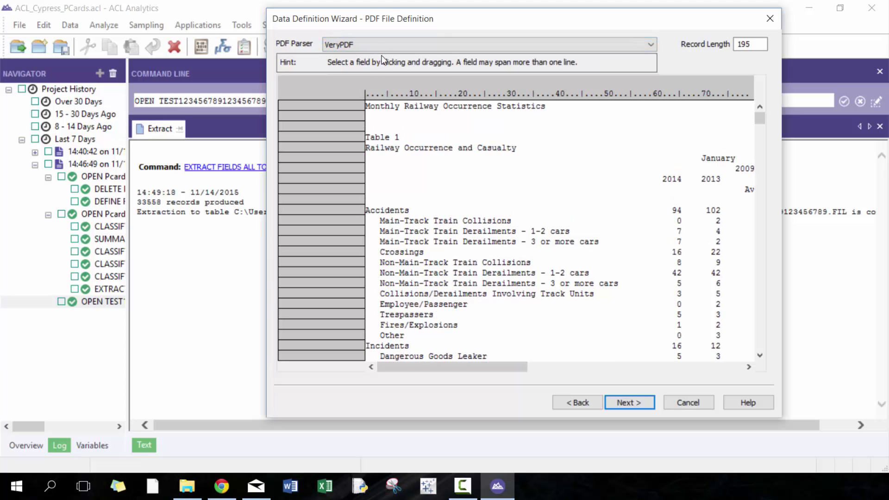
{"action": "left_click", "coordinate": [385, 48]}
{"action": "left_click", "coordinate": [391, 56]}
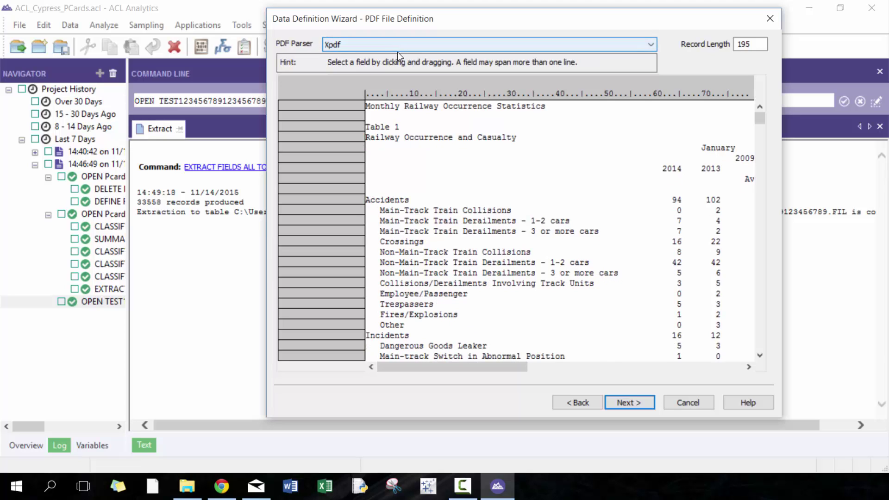